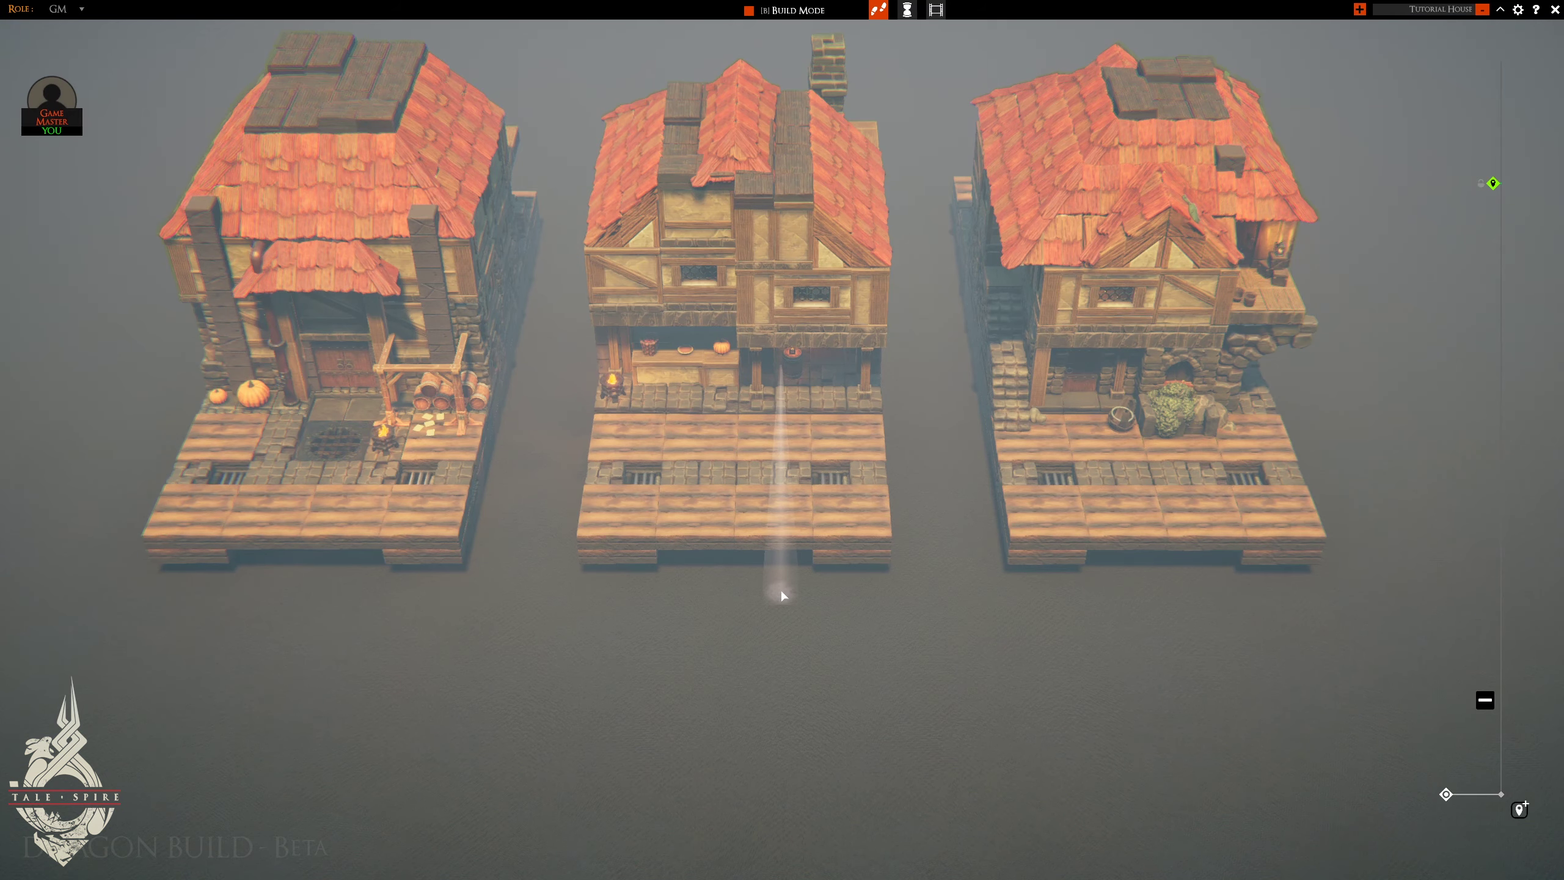
pyautogui.moveTo(787, 598); pyautogui.dragTo(901, 649)
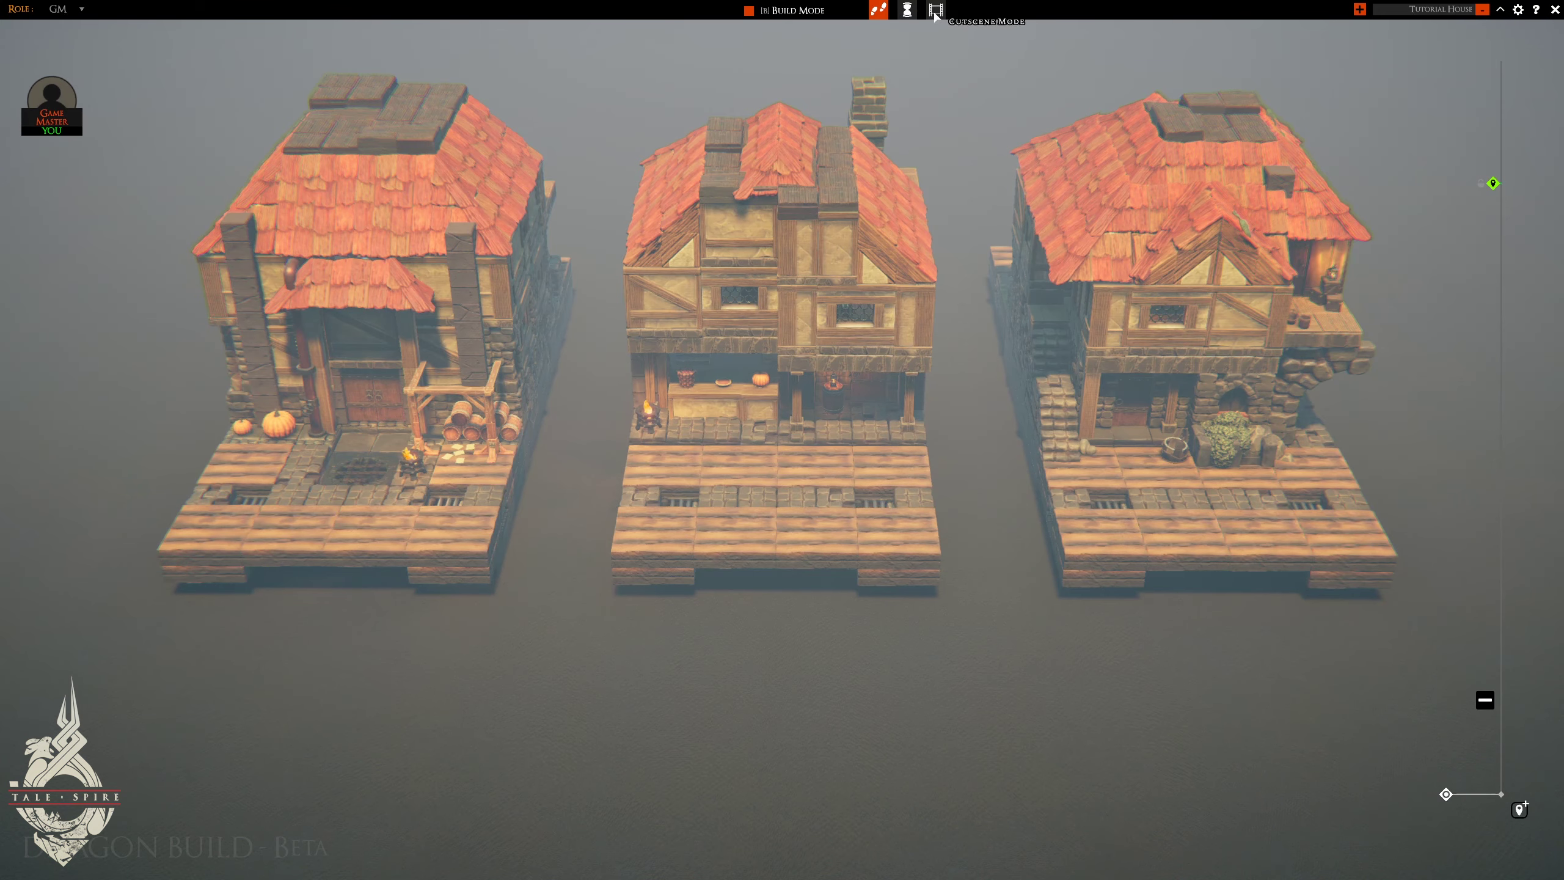
pyautogui.moveTo(897, 690); pyautogui.dragTo(854, 658)
pyautogui.scroll(-3, 909, 647)
pyautogui.scroll(3, 847, 653)
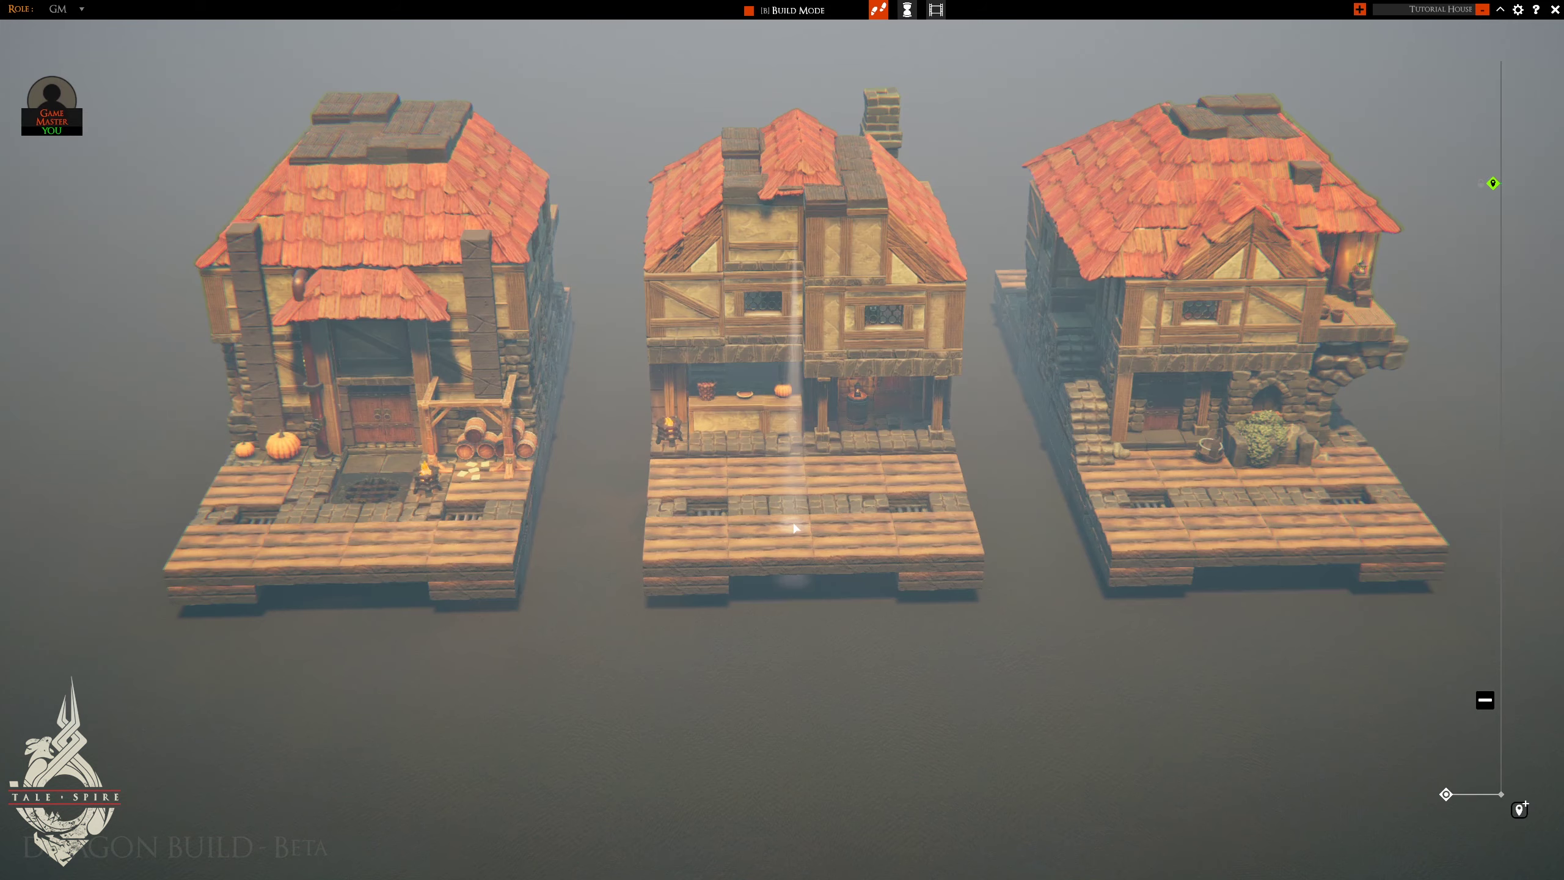
pyautogui.scroll(2, 791, 548)
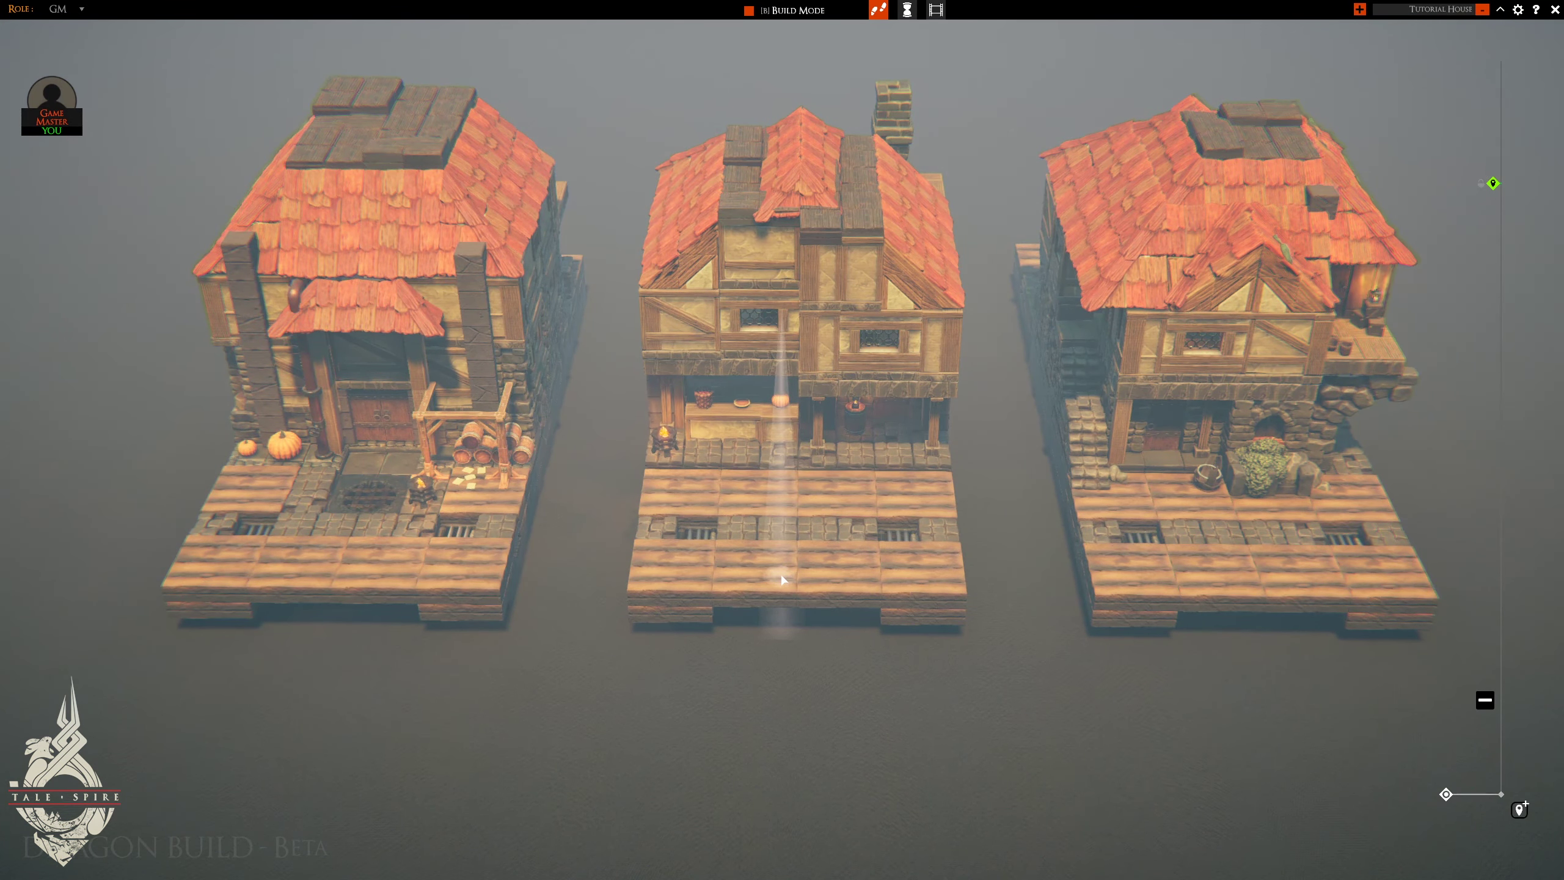
pyautogui.scroll(3, 782, 579)
pyautogui.scroll(-3, 800, 603)
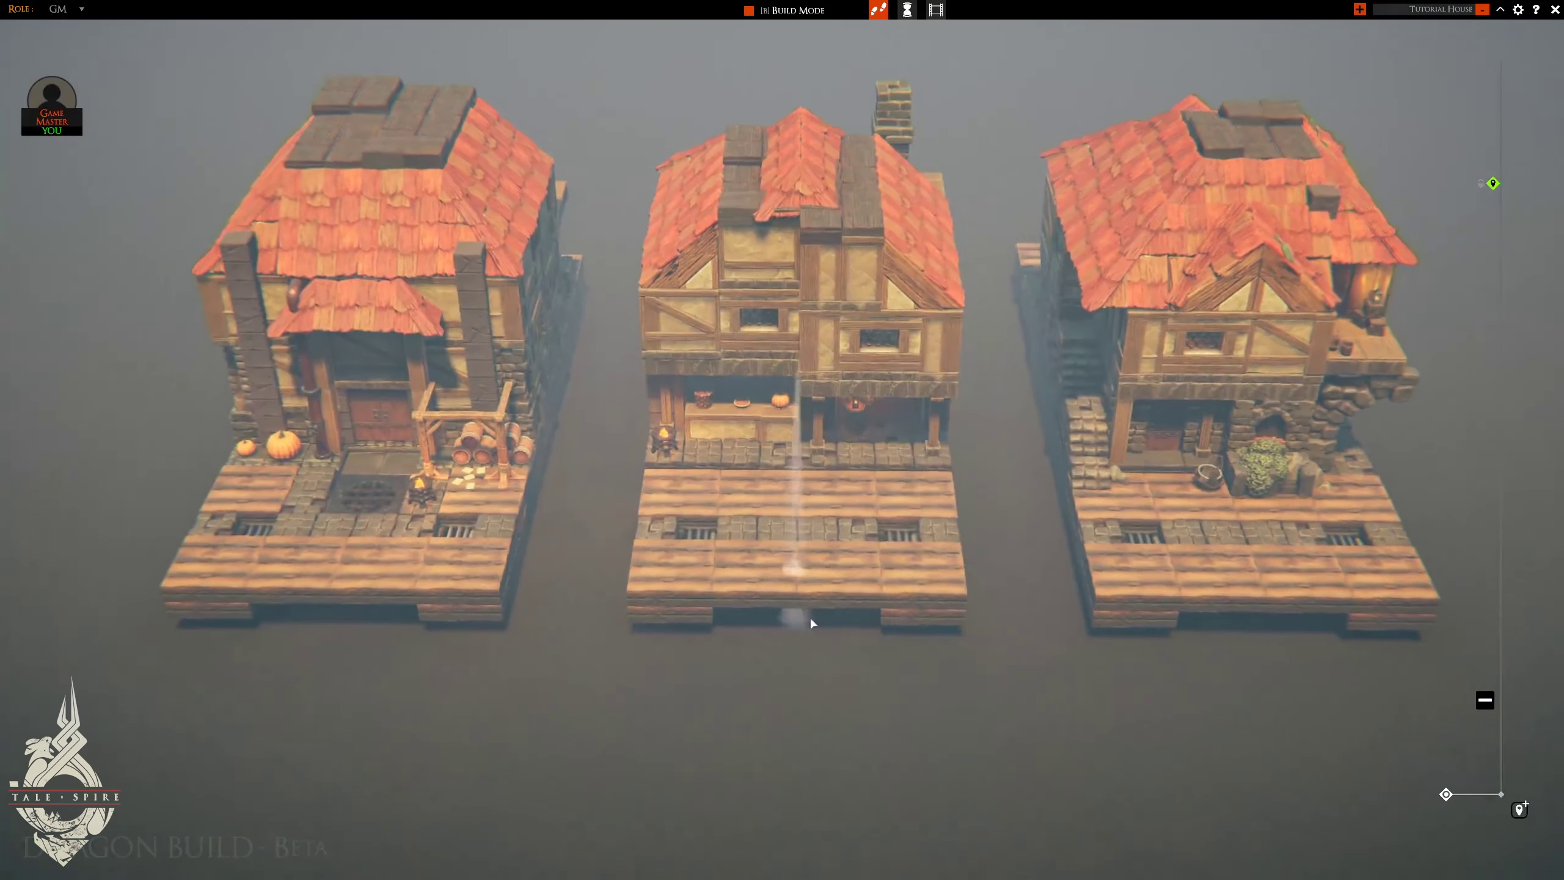
pyautogui.moveTo(938, 694); pyautogui.dragTo(923, 663)
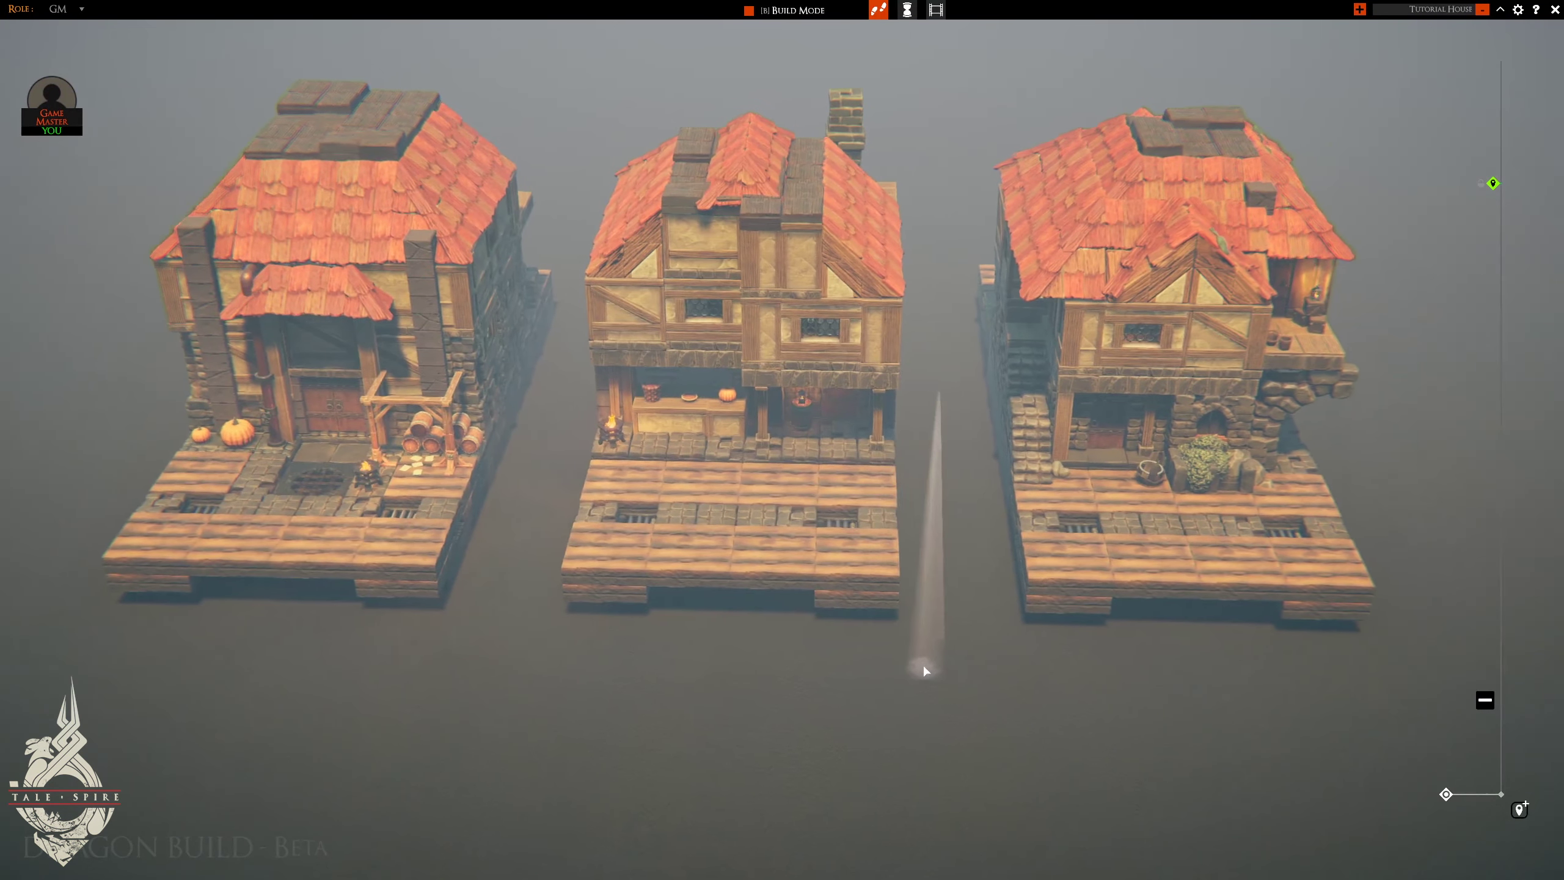
pyautogui.scroll(2, 813, 682)
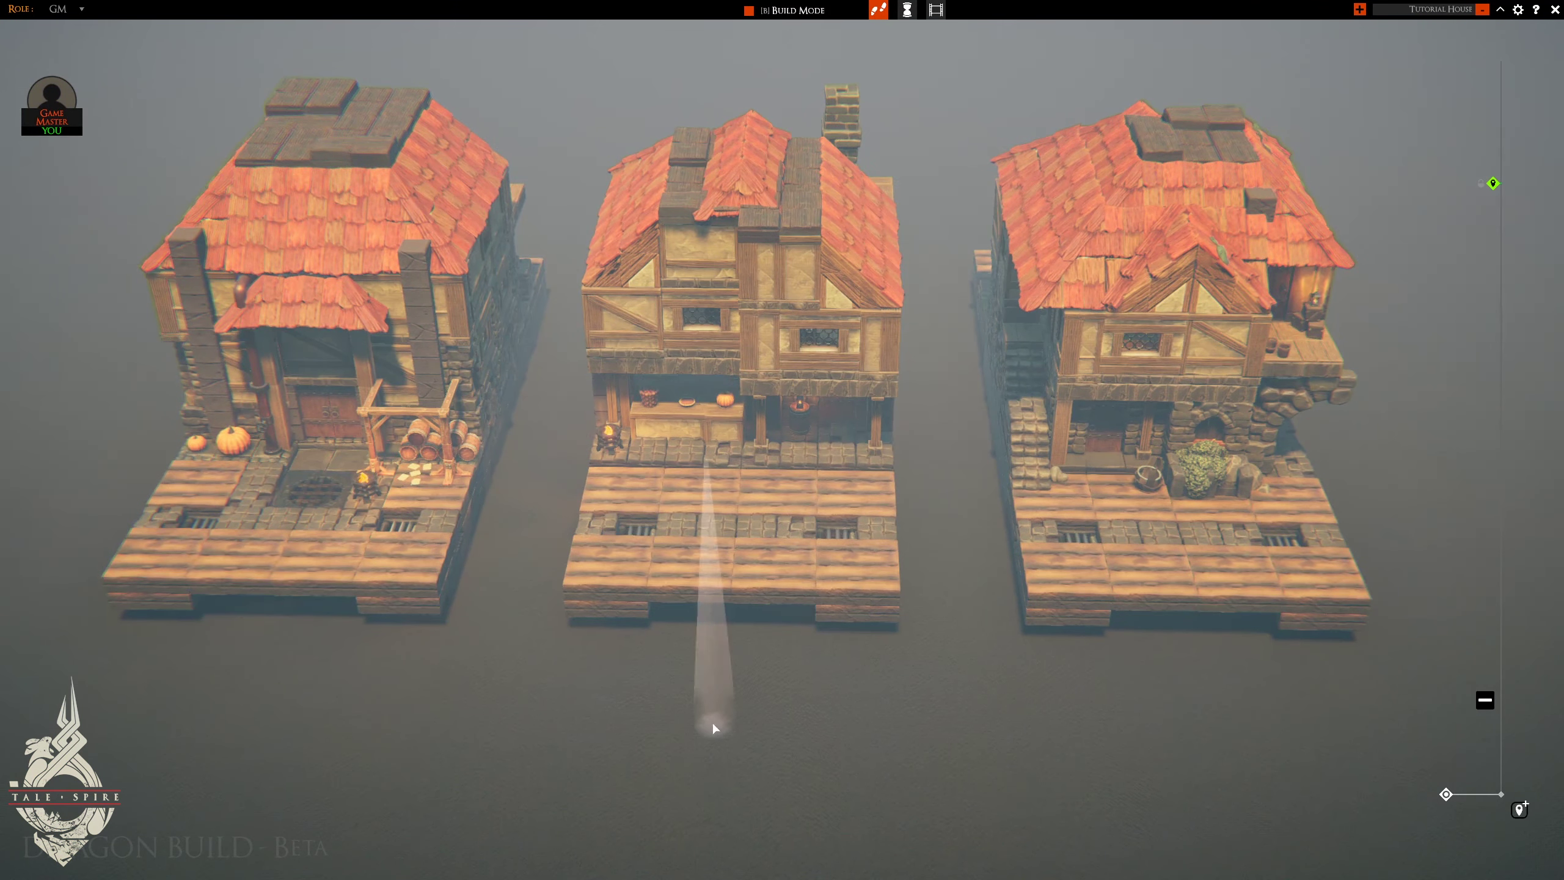
pyautogui.scroll(3, 706, 718)
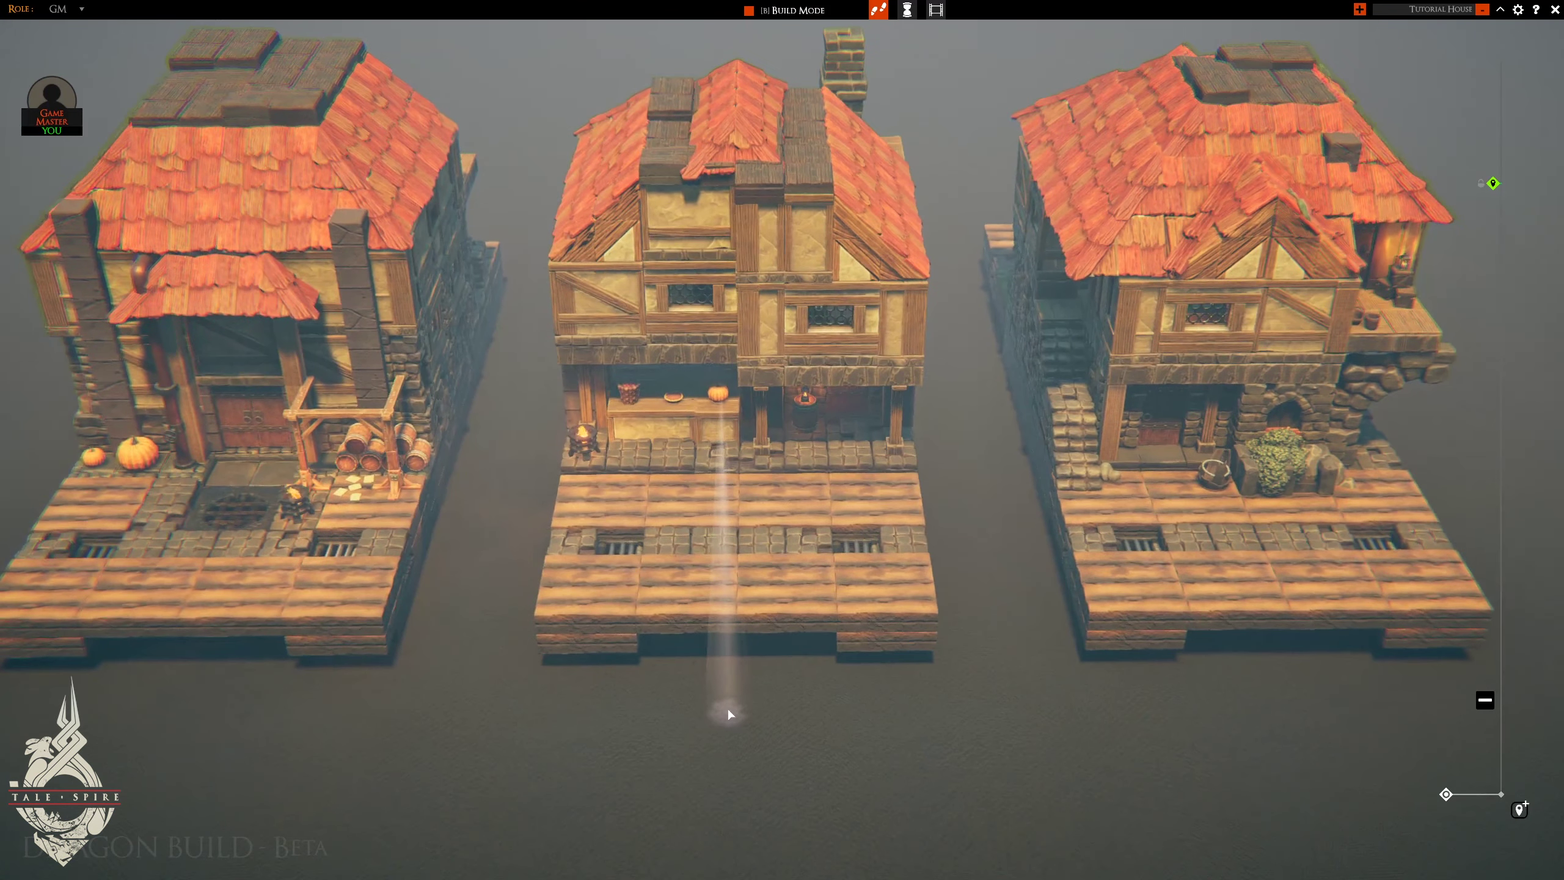
# - Enter build mode and expand the Props category in the asset library
pyautogui.press('b')
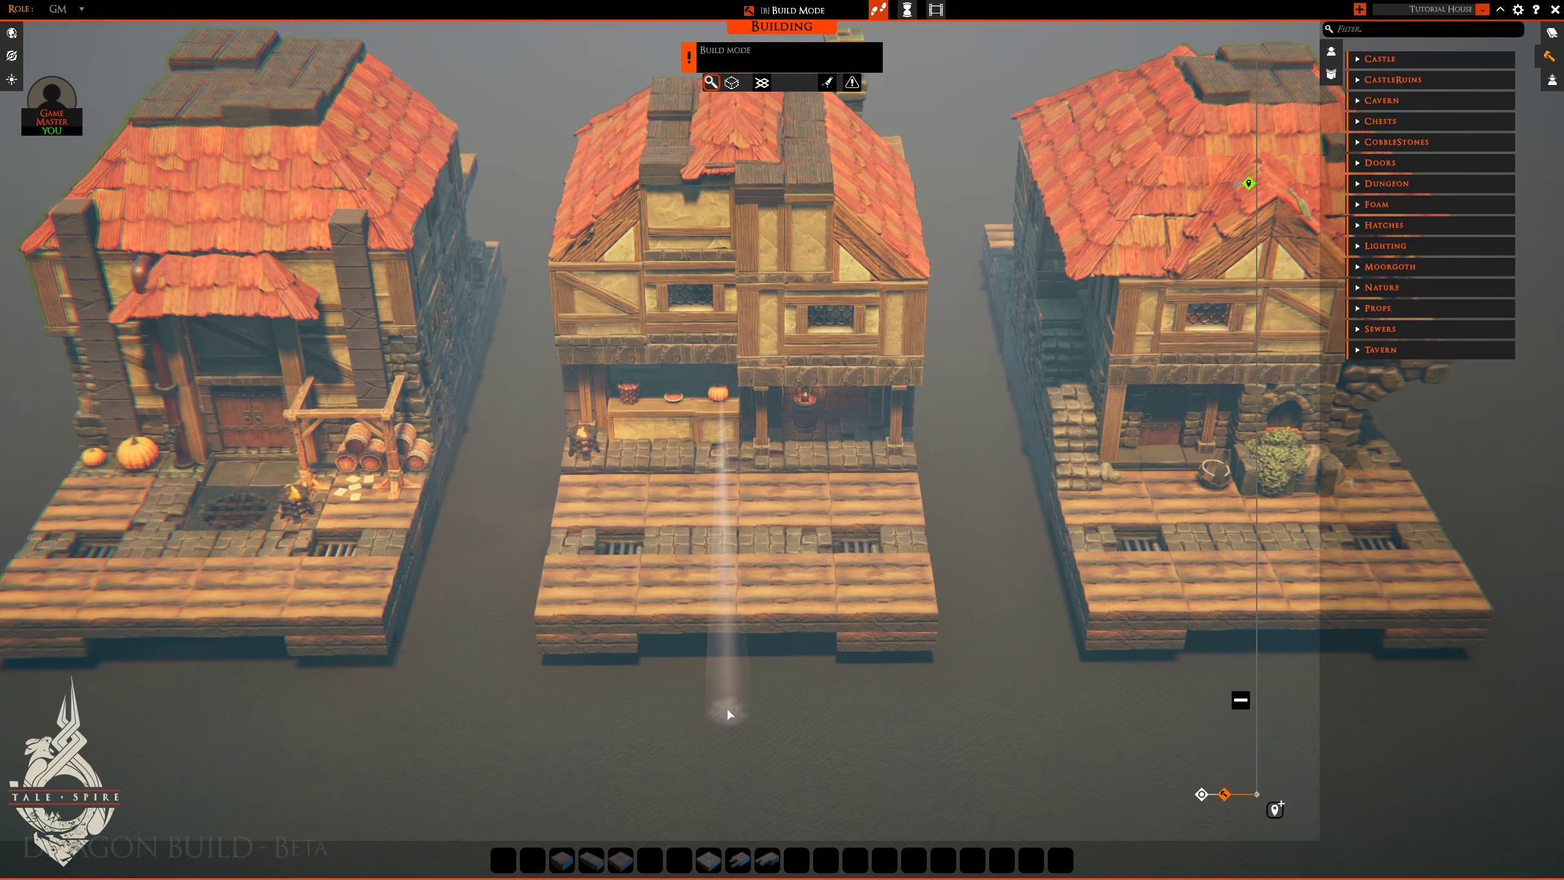
pyautogui.click(1551, 56)
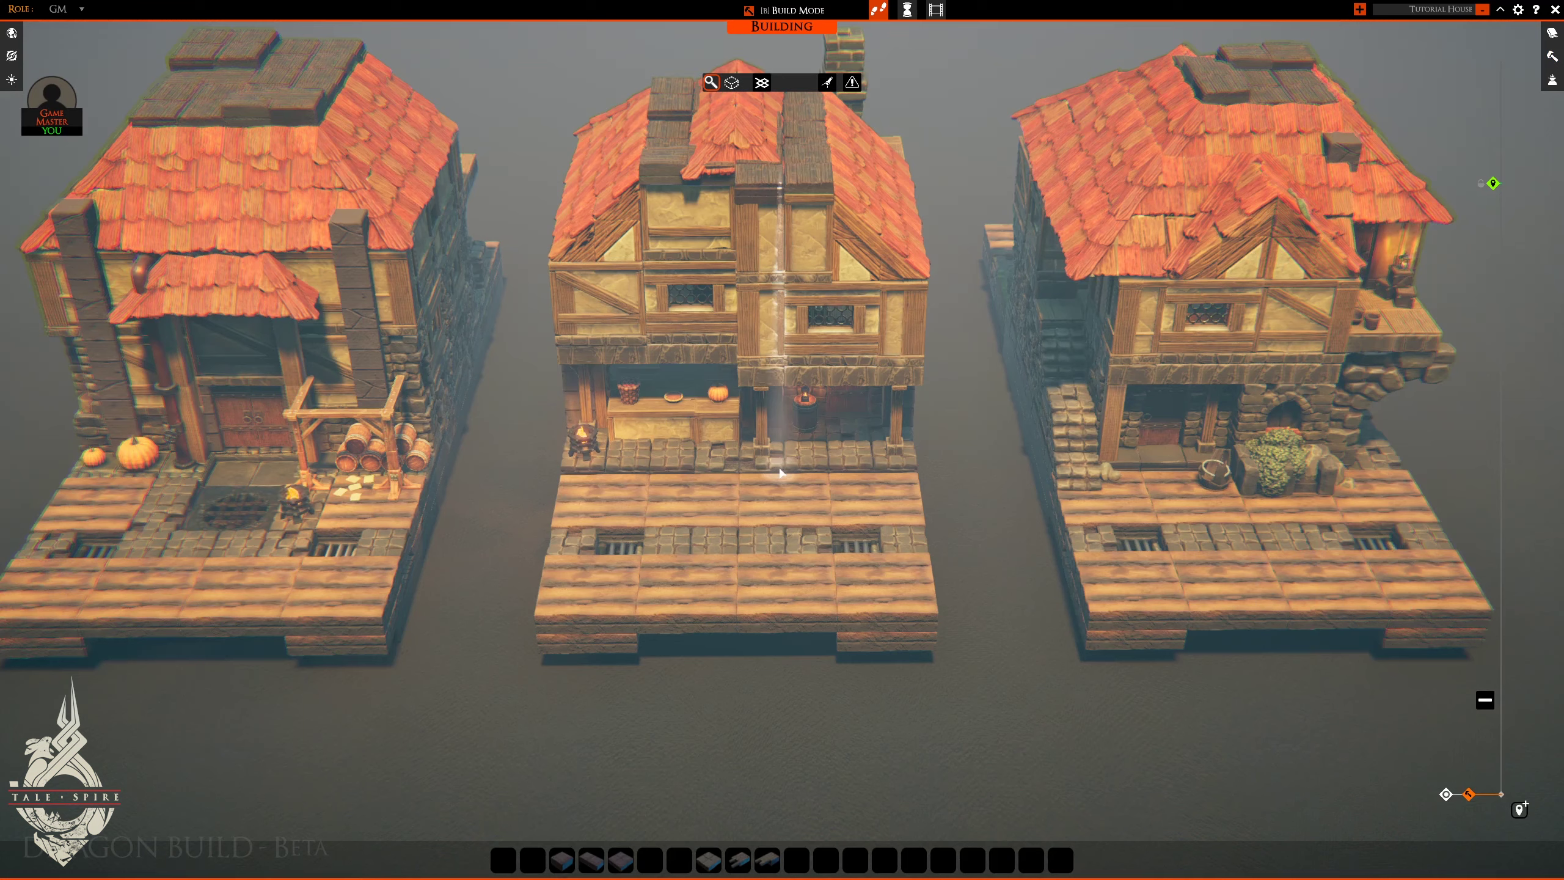
pyautogui.press('b')
pyautogui.press('b')
pyautogui.press('b')
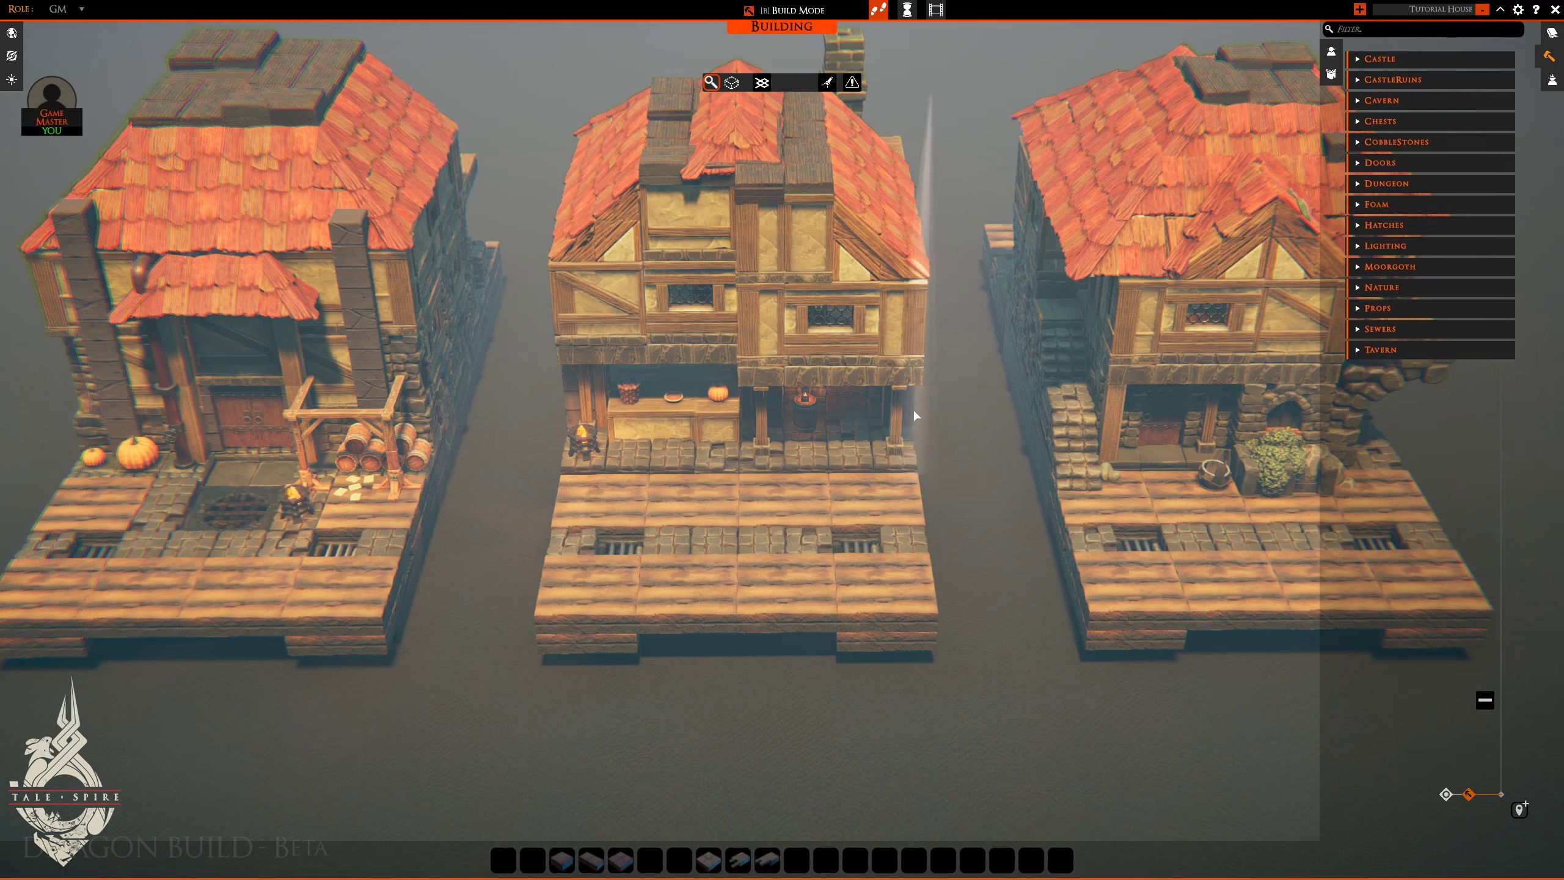
pyautogui.click(1551, 56)
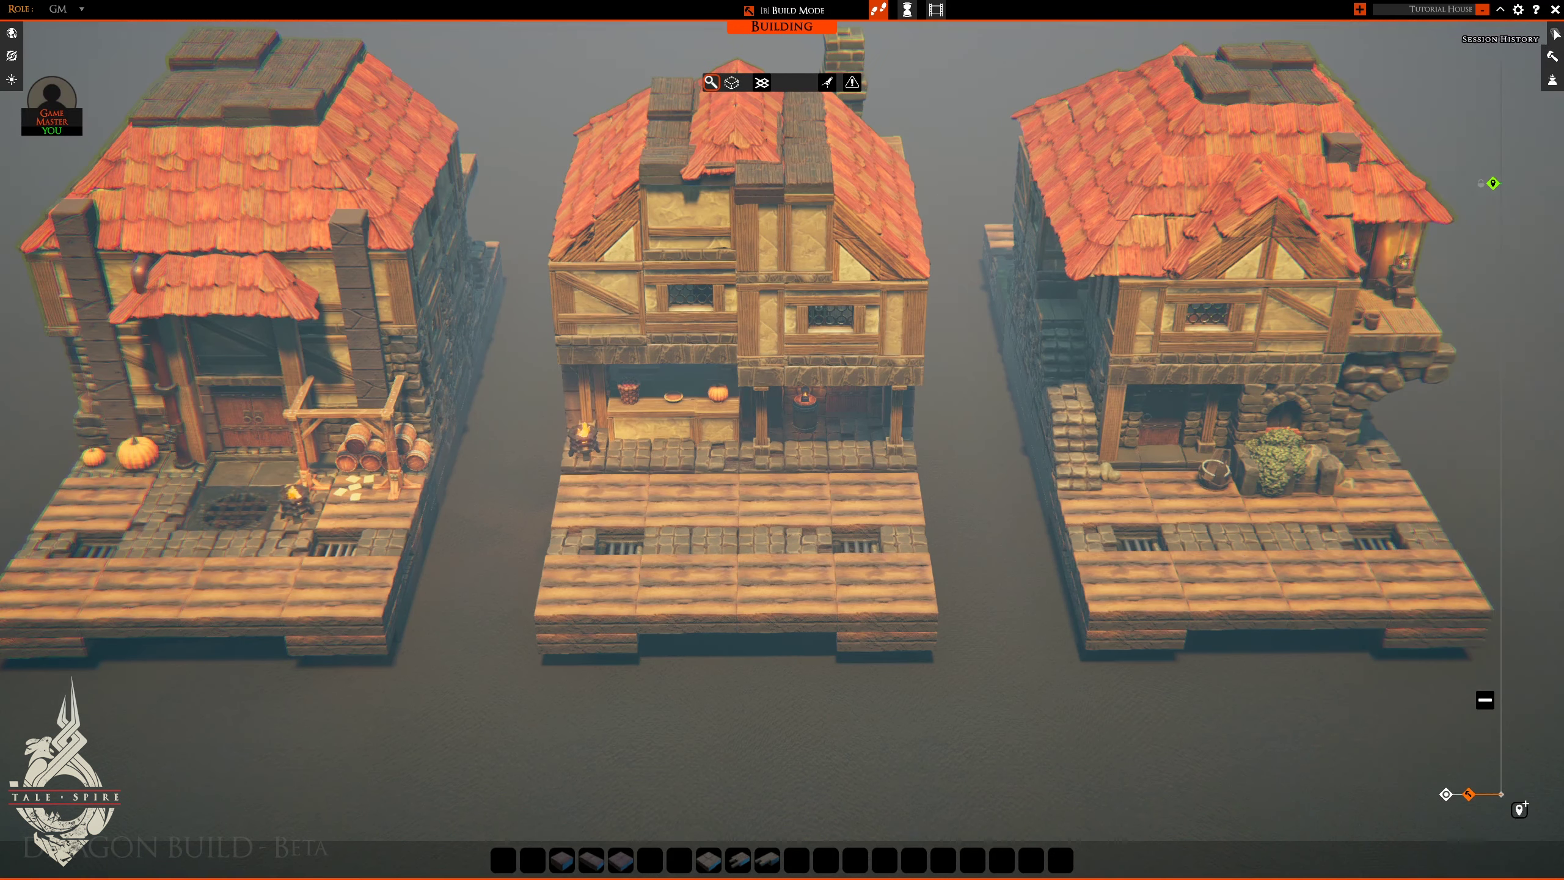
pyautogui.click(1551, 56)
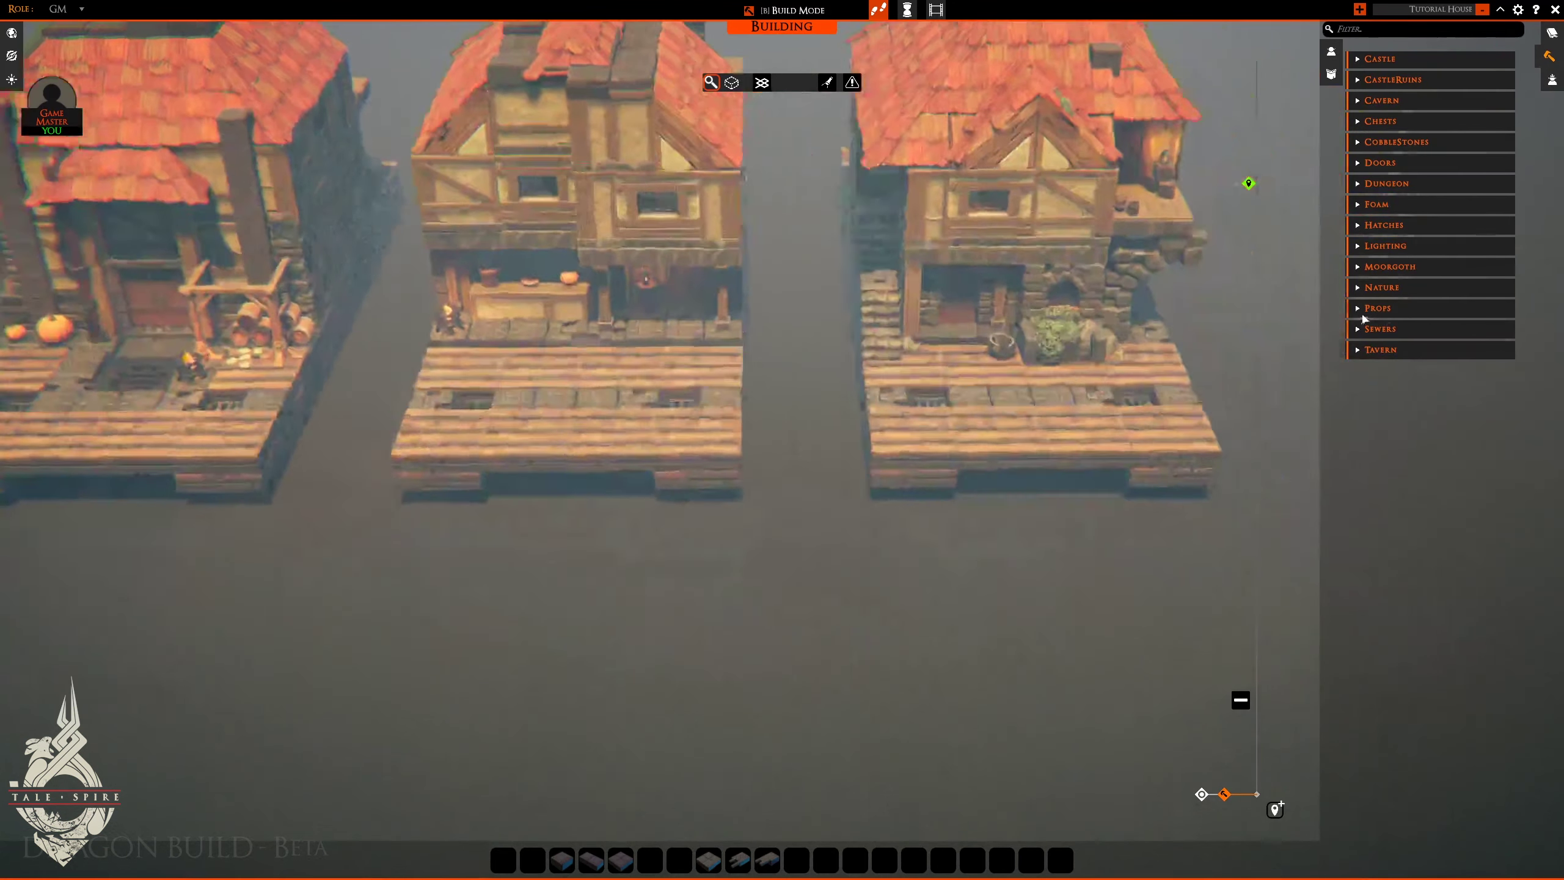
pyautogui.click(1363, 311)
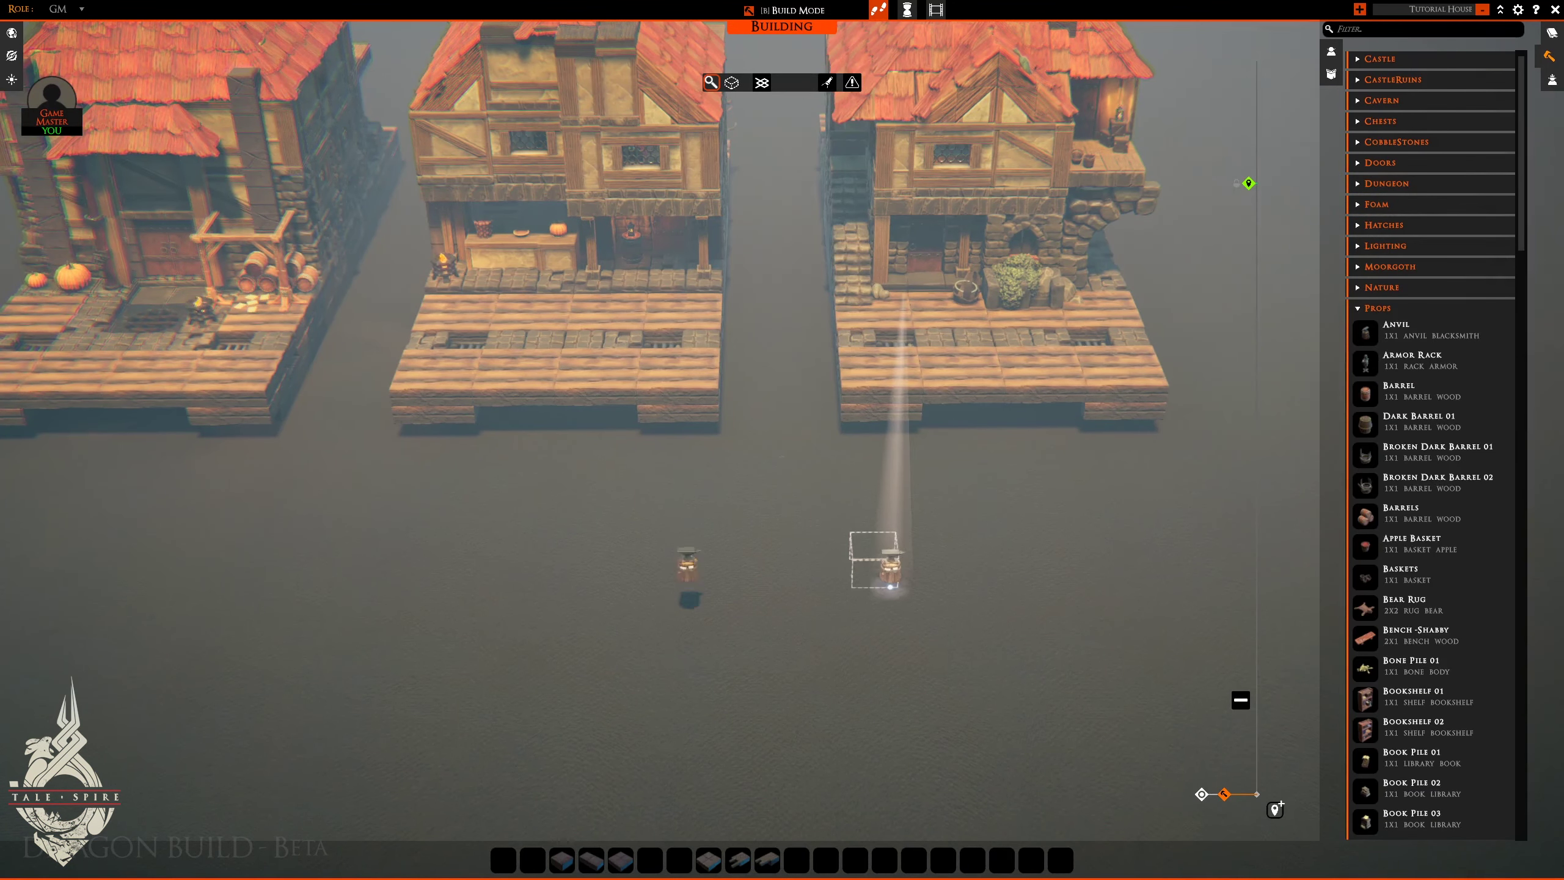
pyautogui.scroll(3, 800, 584)
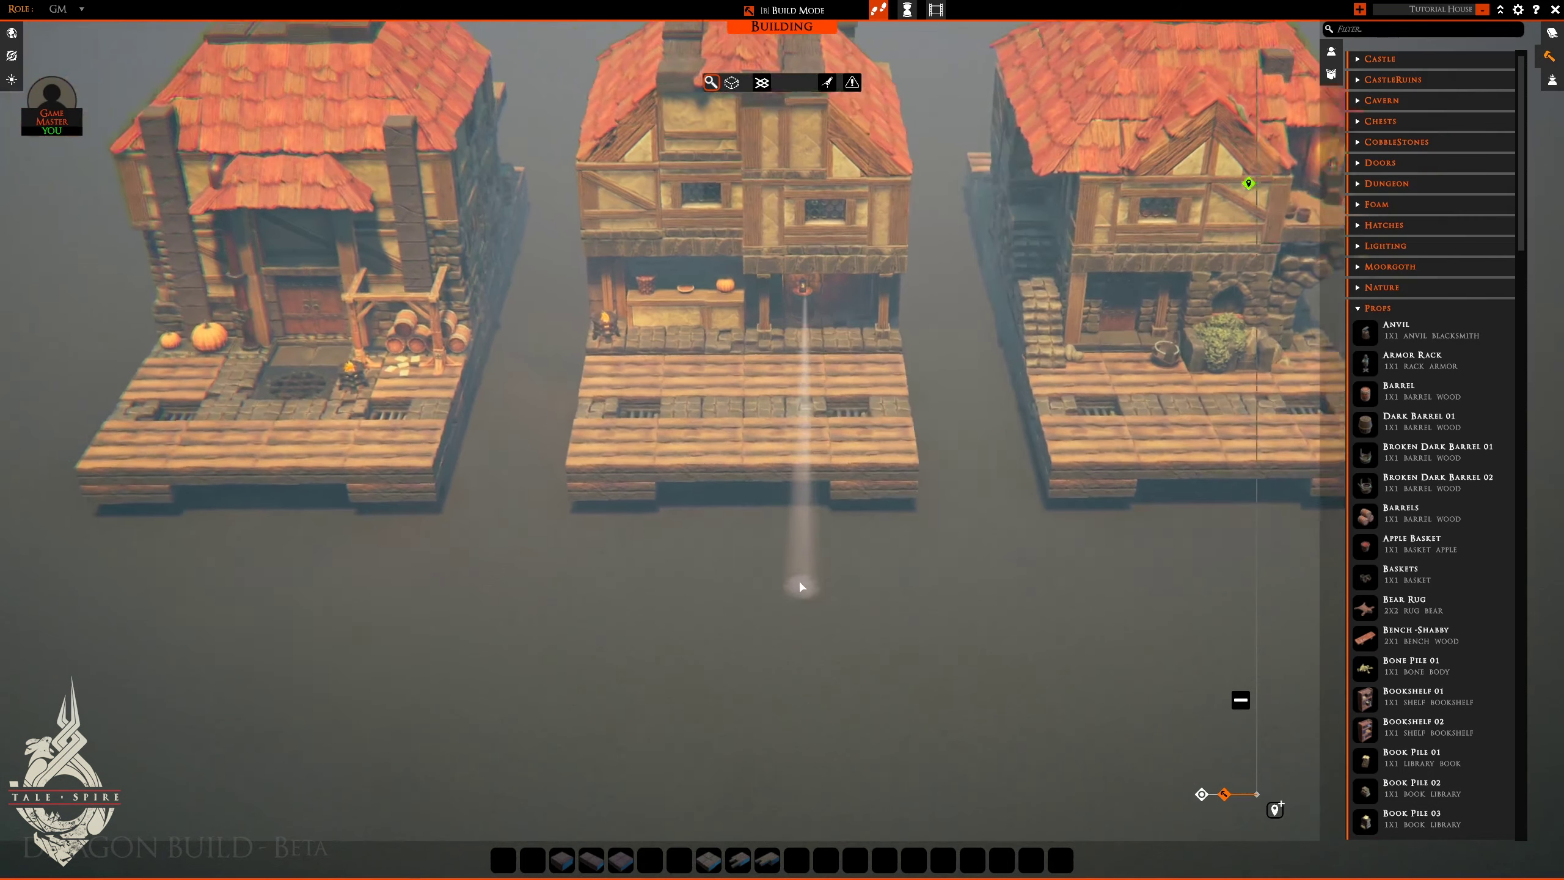
pyautogui.scroll(2, 800, 584)
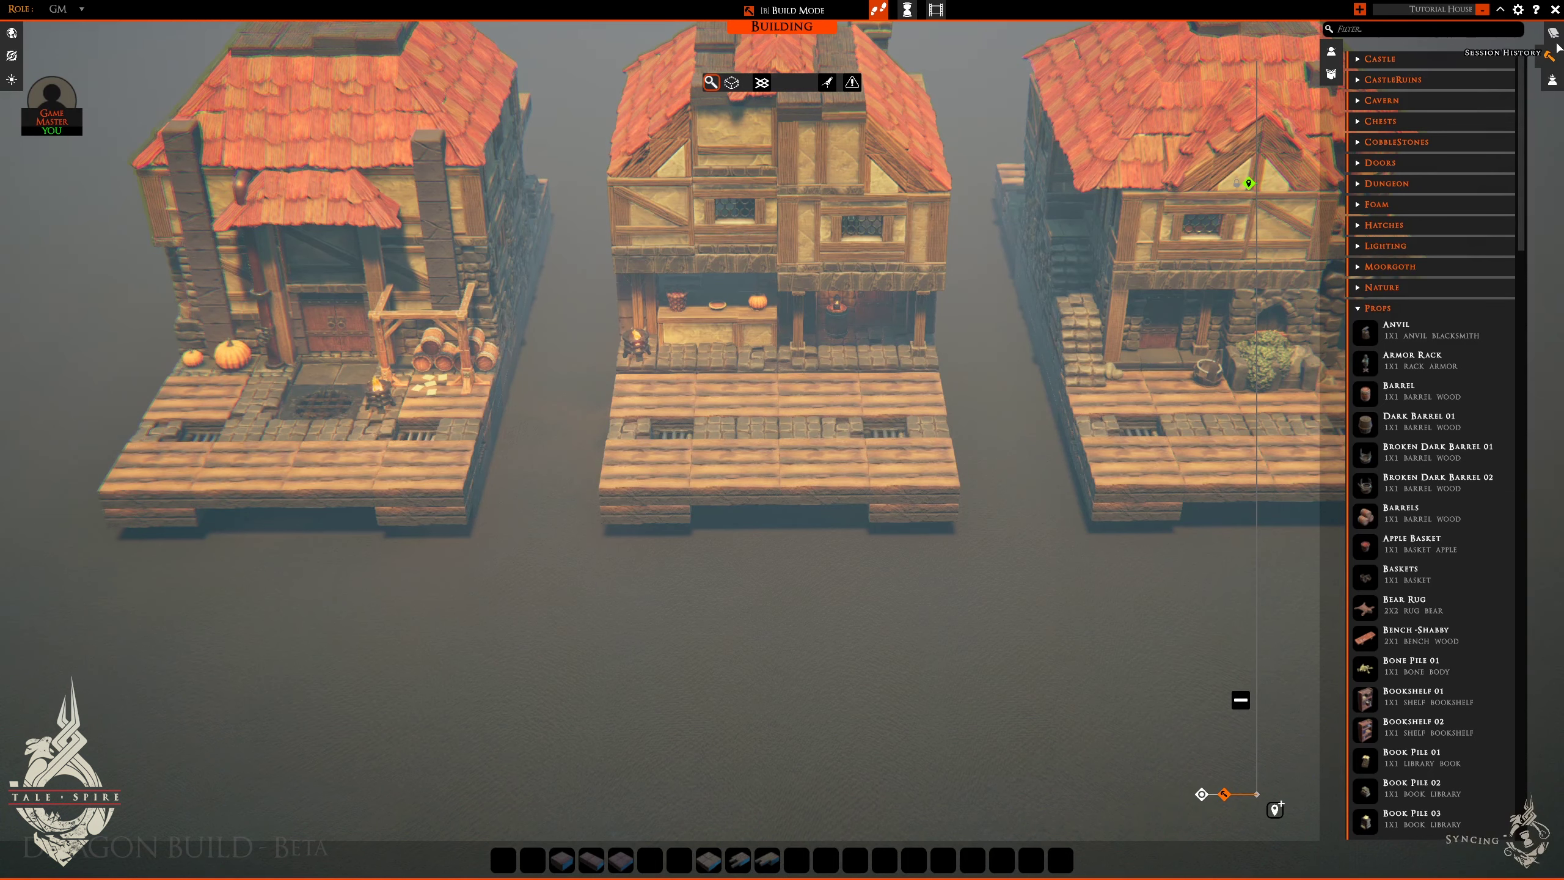
# - Open the atmosphere settings alongside the asset library to view both, and close them again
pyautogui.click(1559, 65)
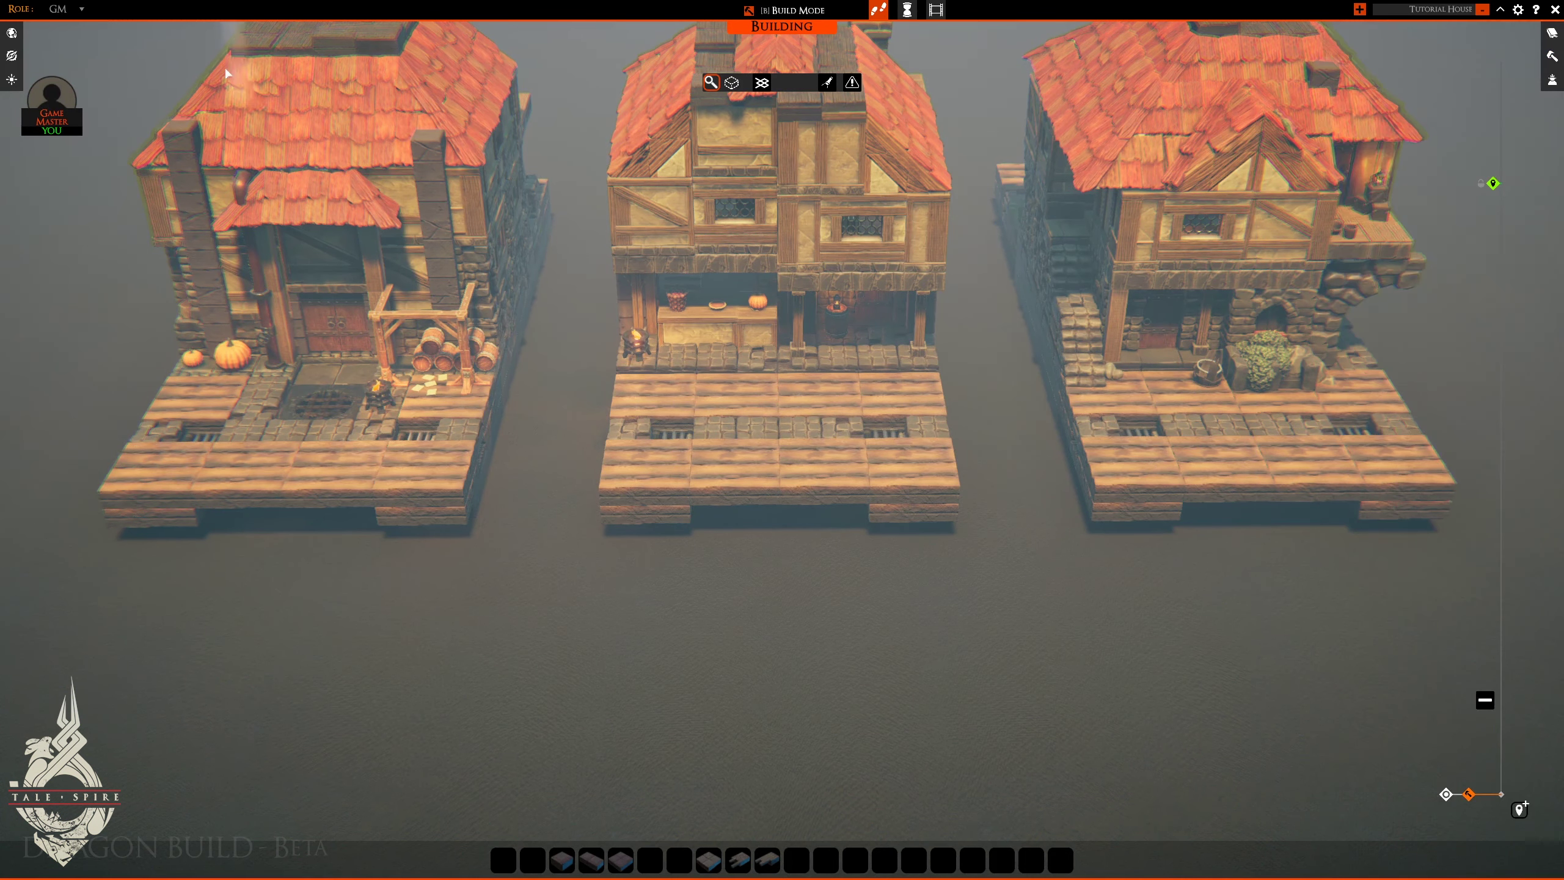
pyautogui.click(11, 78)
pyautogui.click(1552, 56)
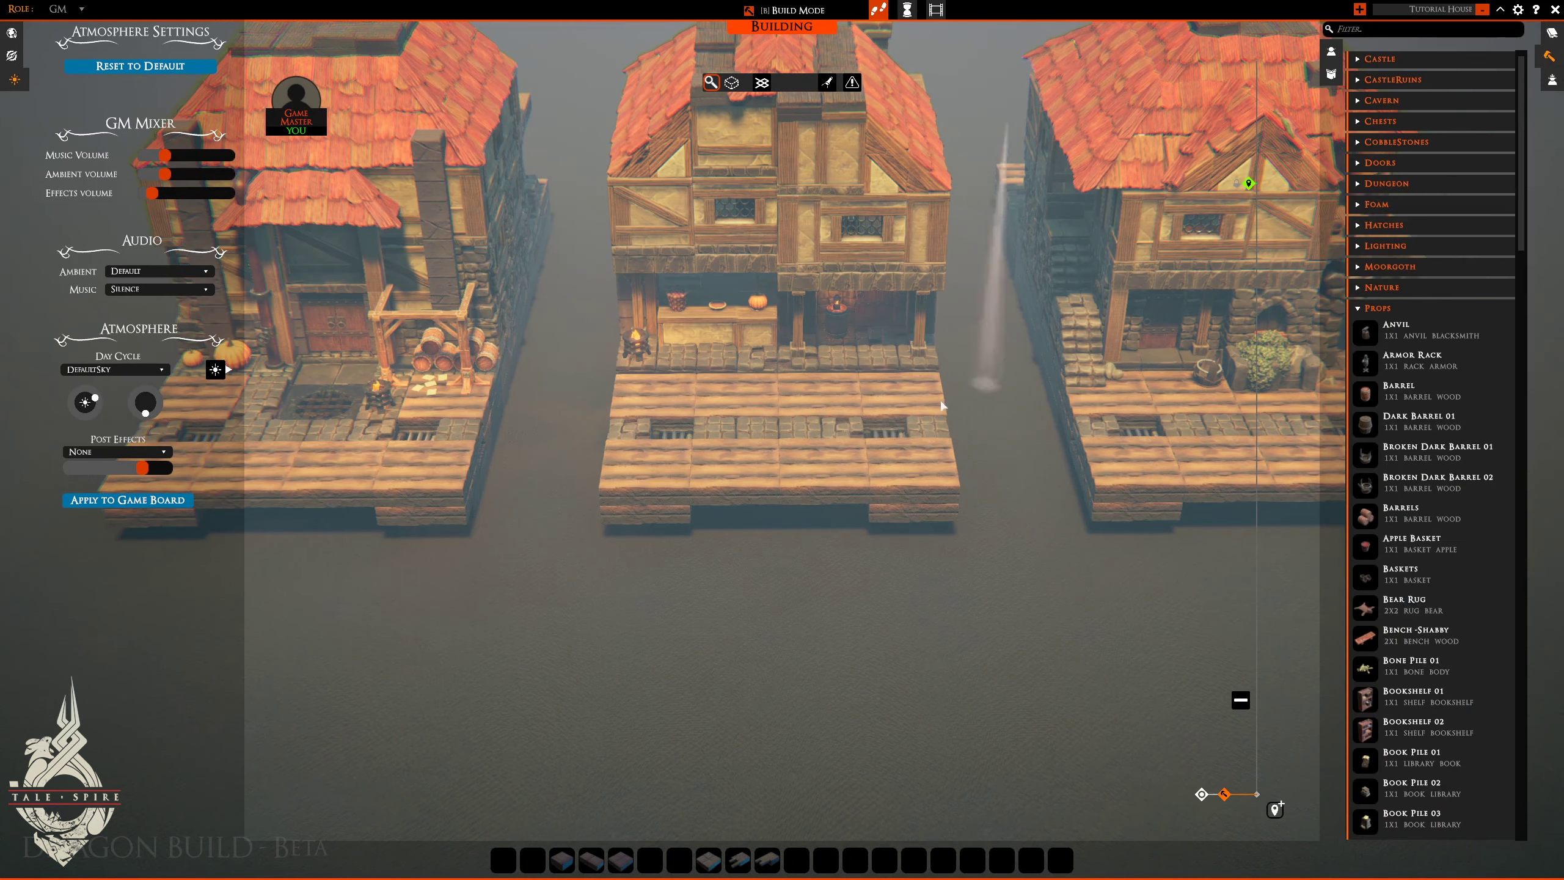
pyautogui.moveTo(94, 398); pyautogui.dragTo(95, 395)
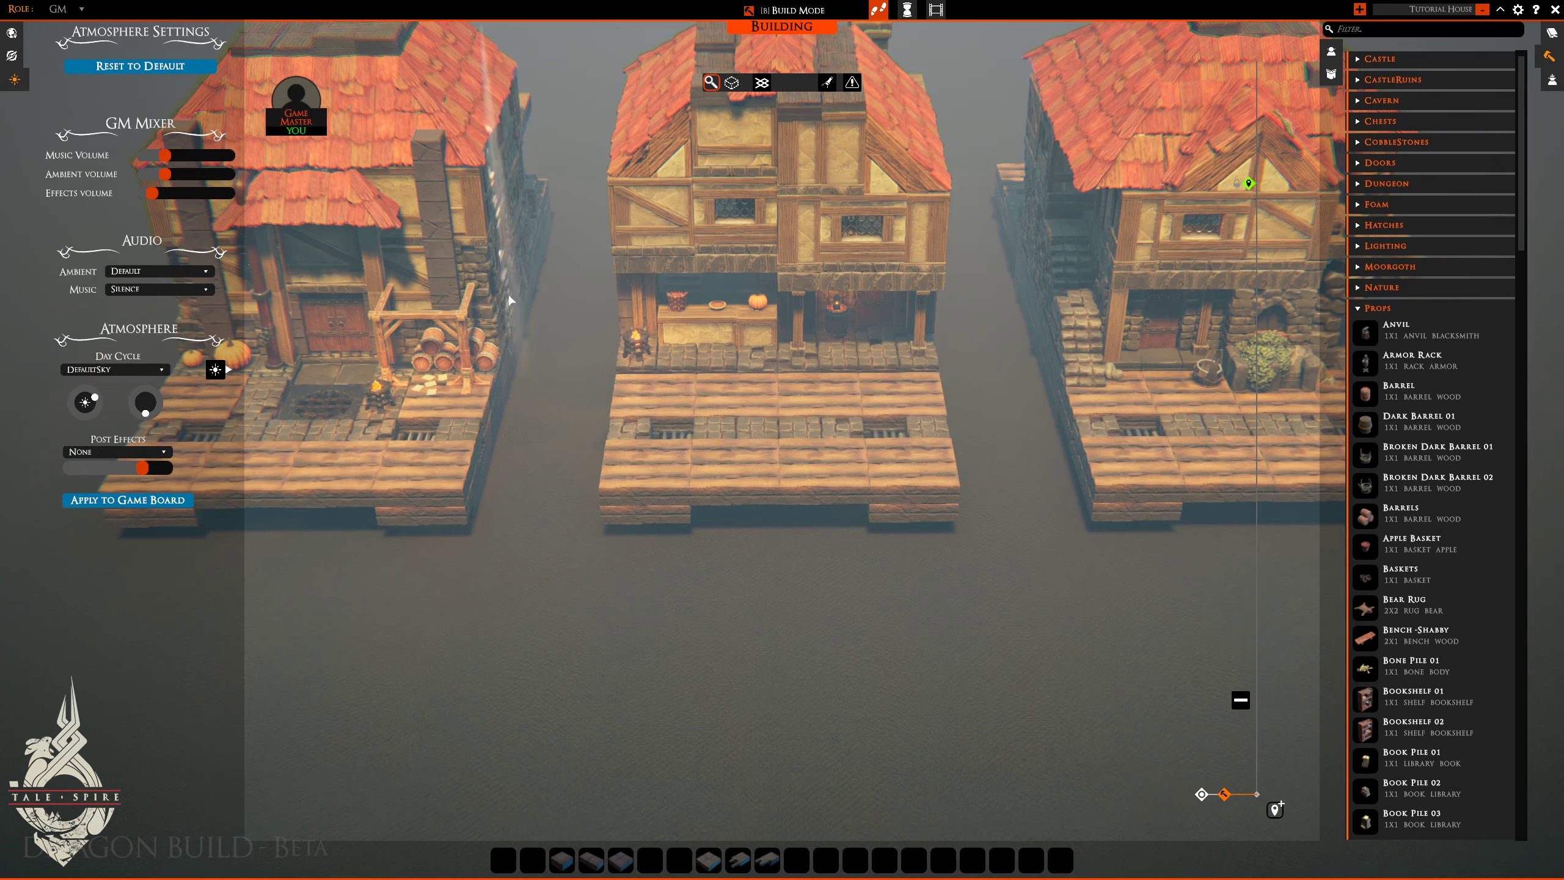
pyautogui.click(12, 80)
pyautogui.click(1550, 56)
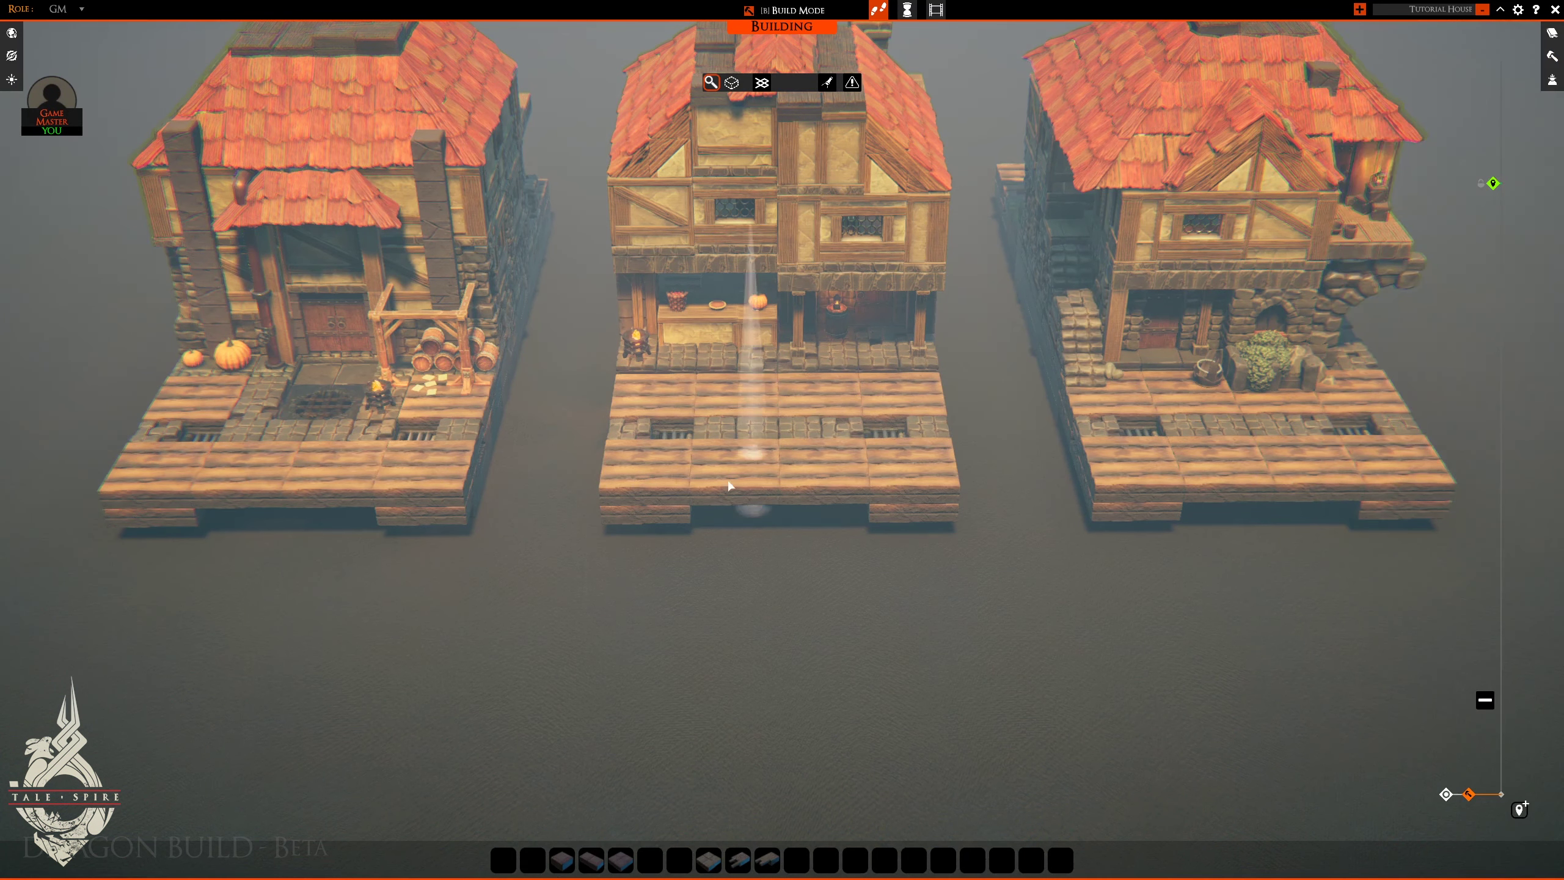
# - Leave build mode and hide the interface panels around the board
pyautogui.press('w')
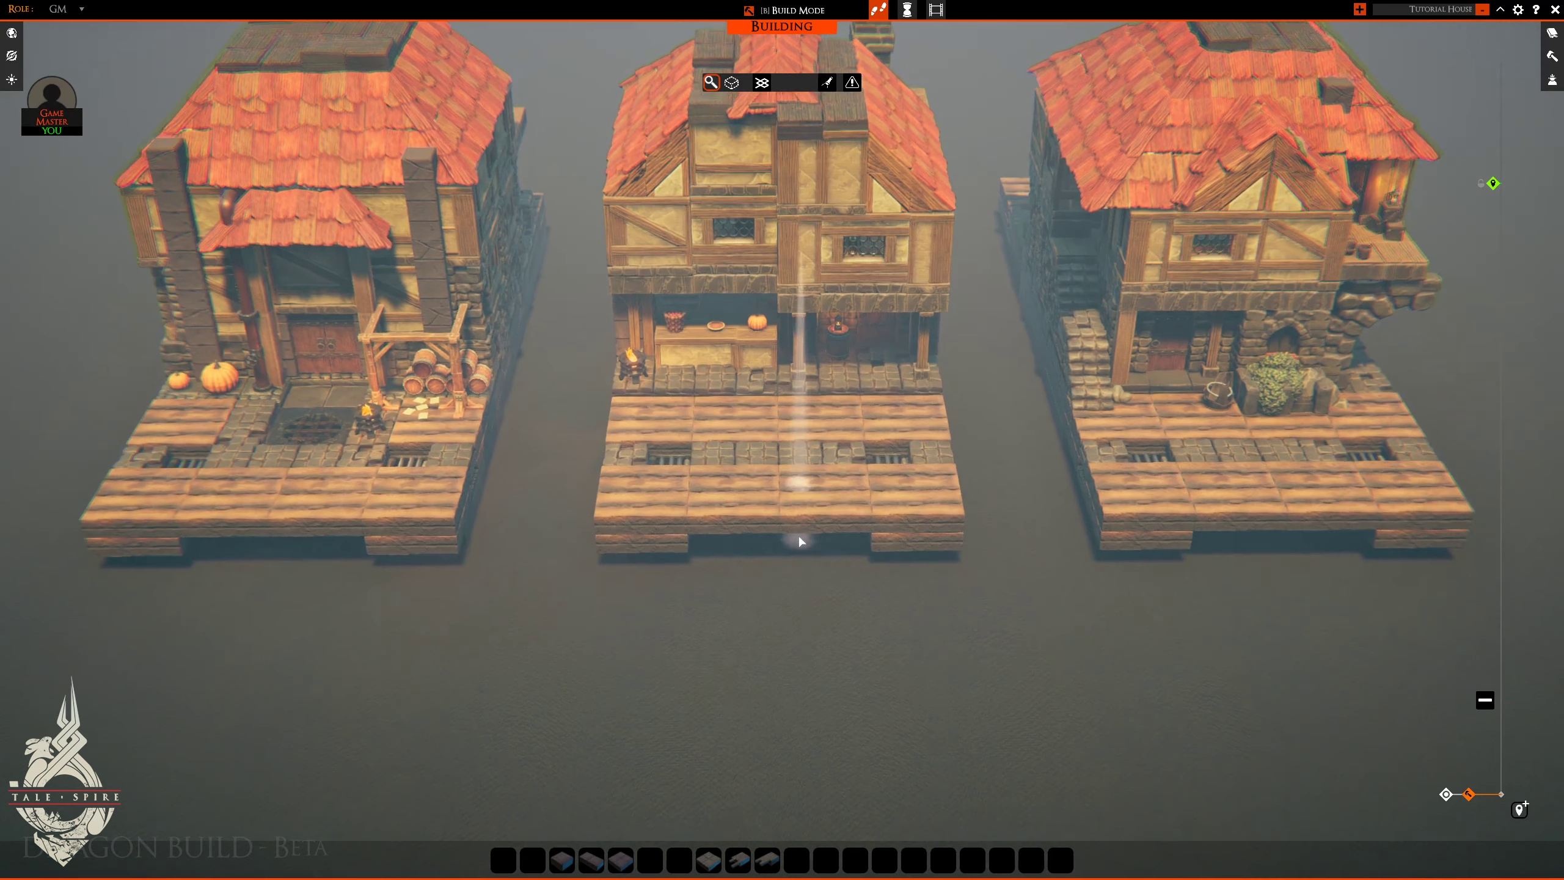
pyautogui.press('b')
pyautogui.press('Tab')
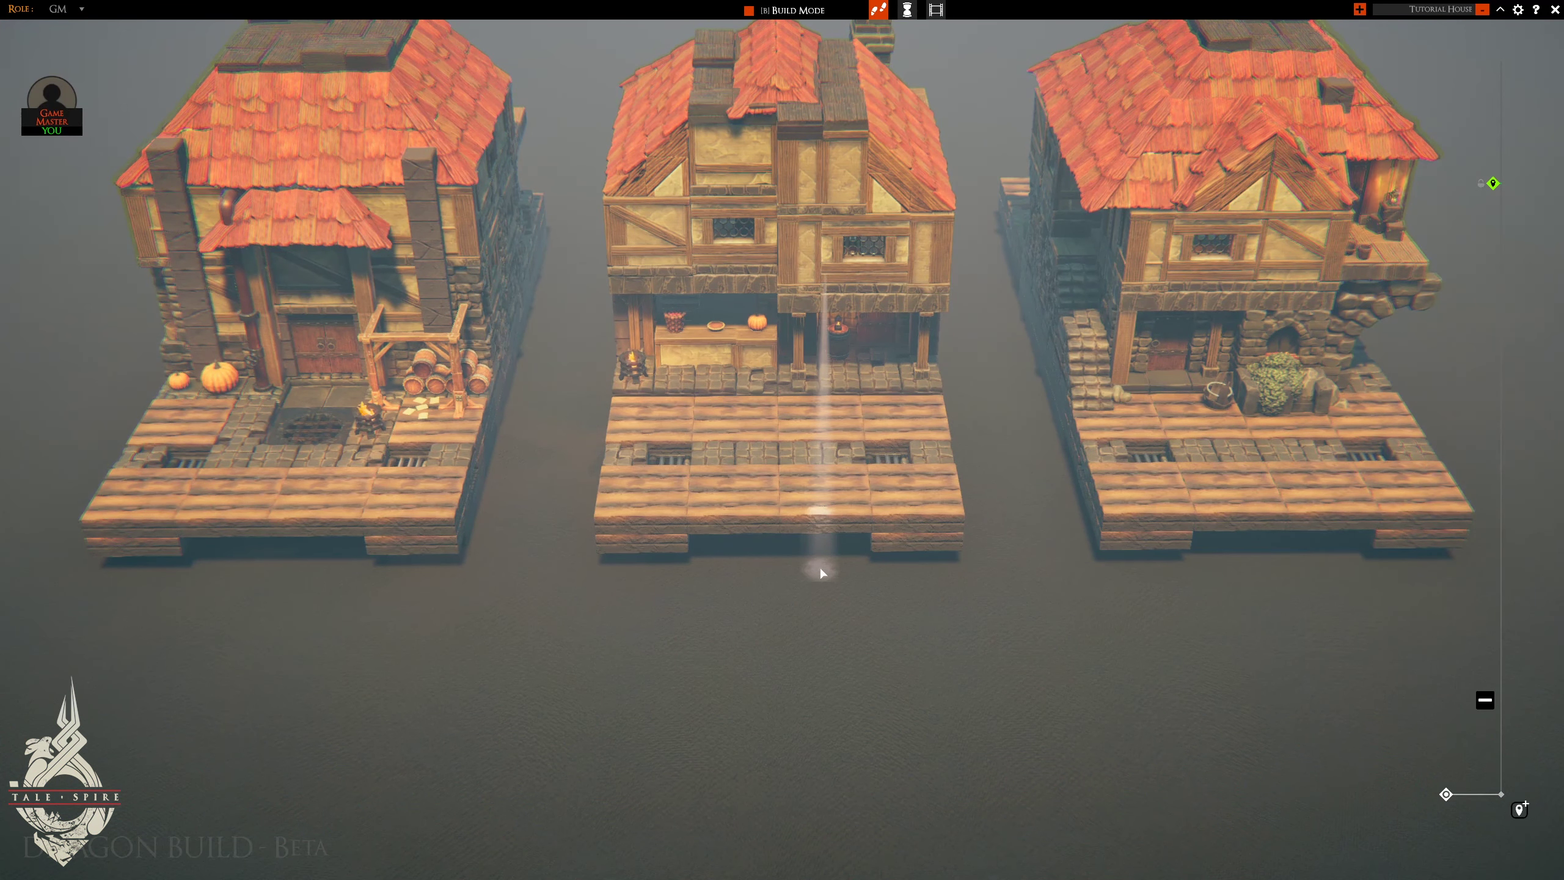
pyautogui.press('d')
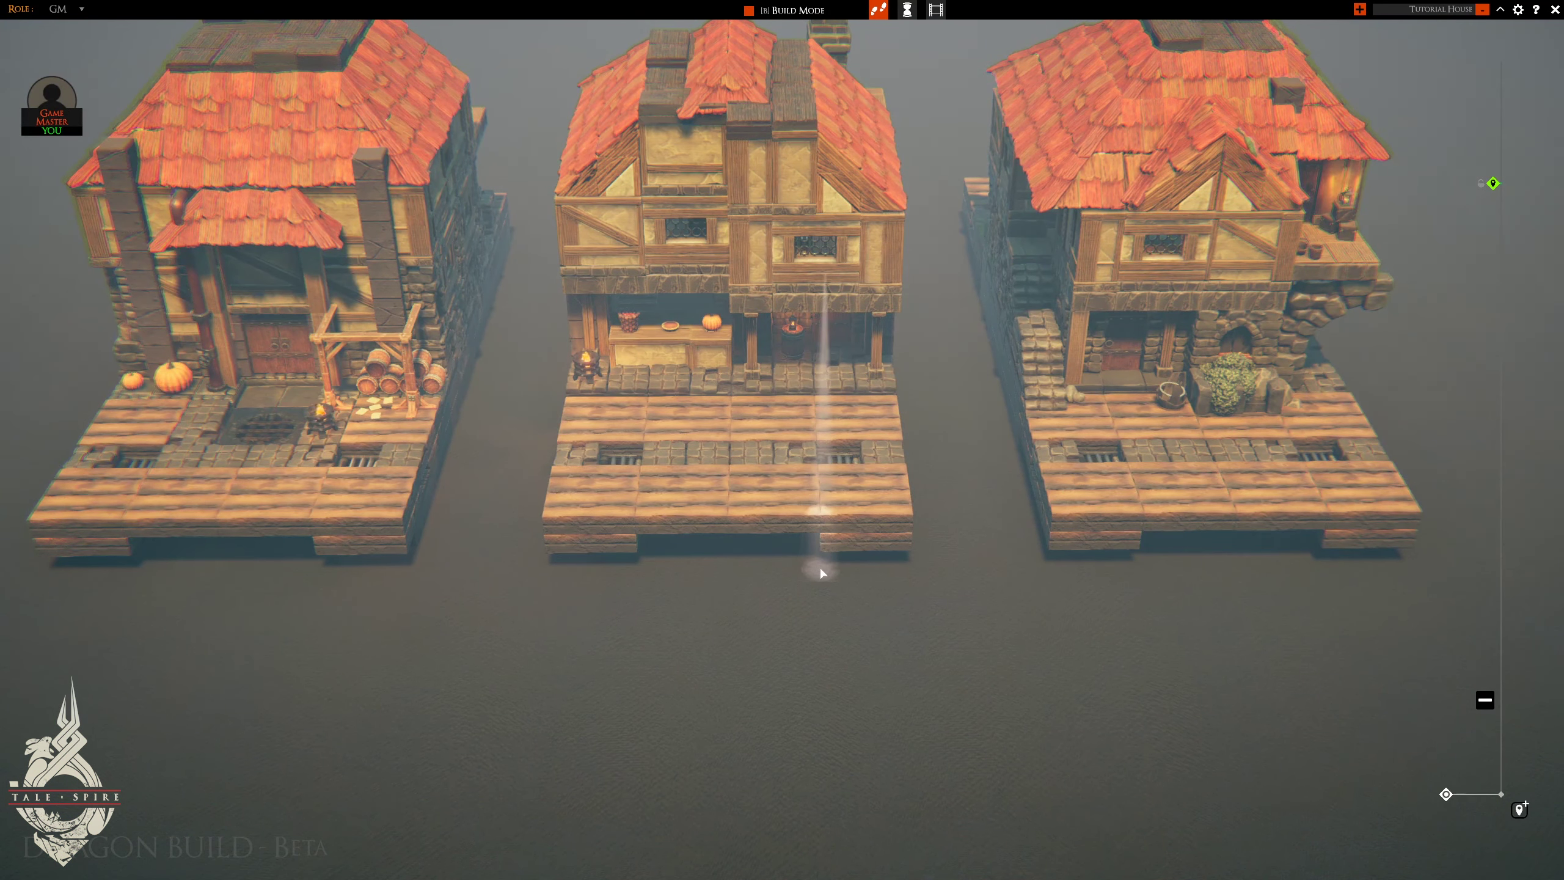
# - Bring the interface back, pick up the Anvil prop from the library, drop it unplaced and leave build mode
pyautogui.hotkey('ctrl', 'h')
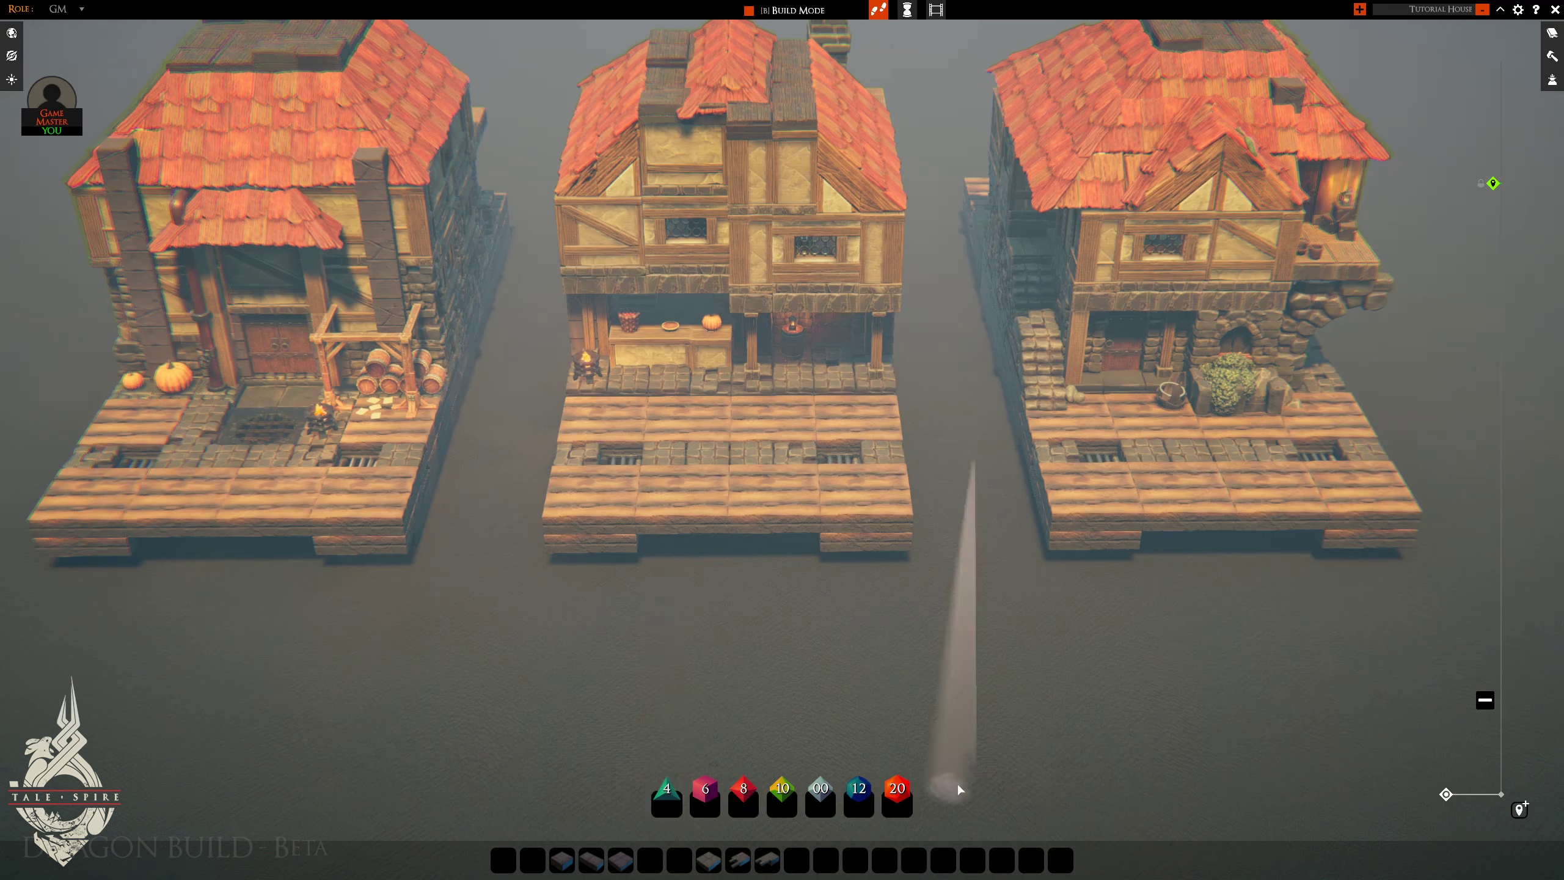
pyautogui.click(1553, 61)
pyautogui.press('s')
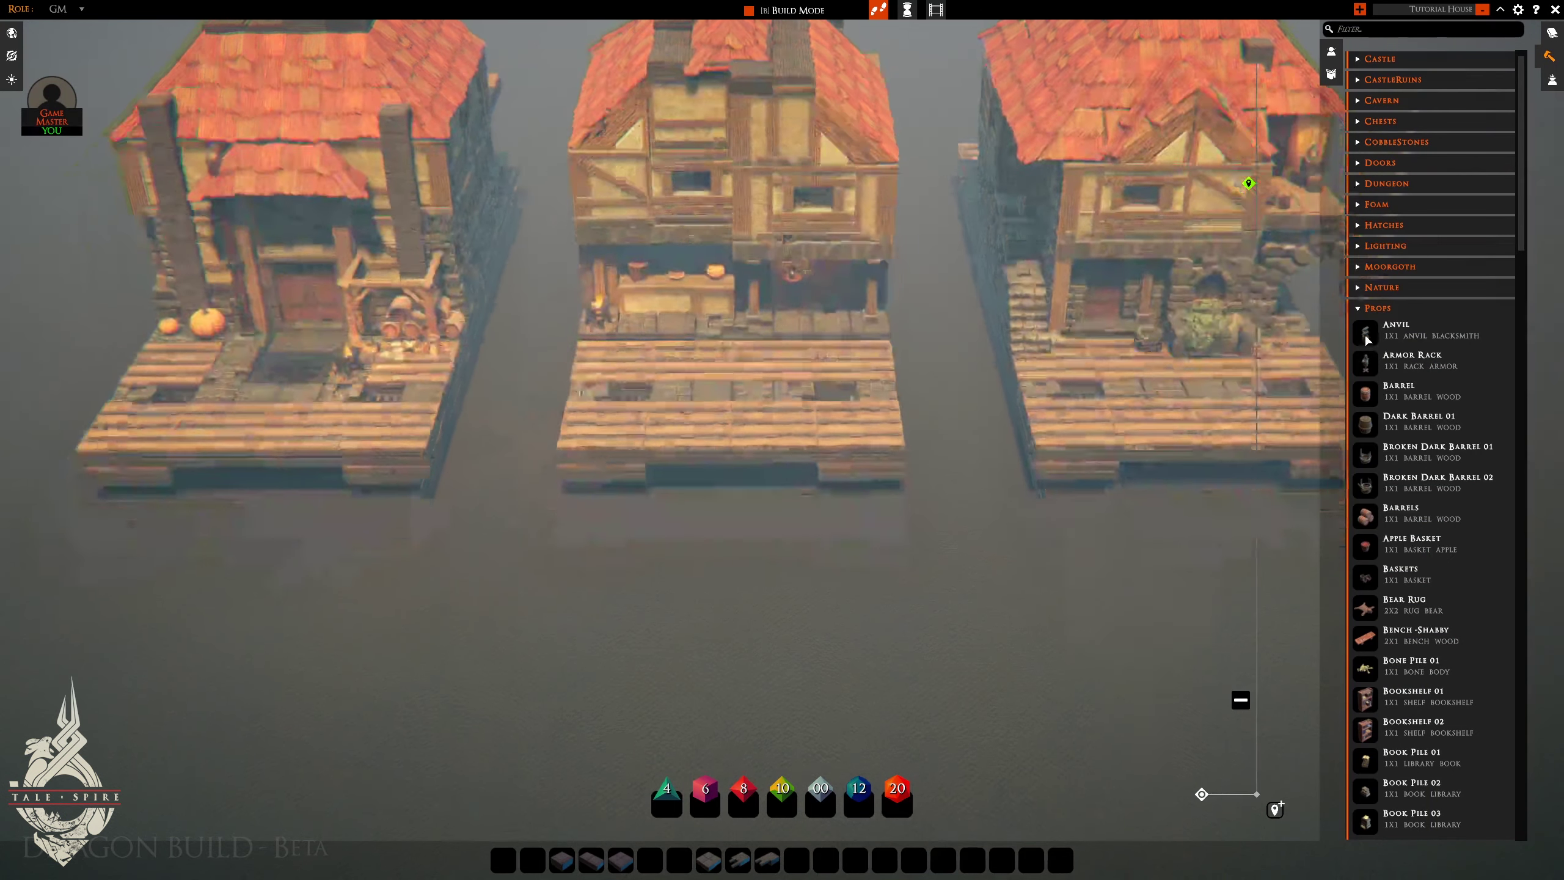
pyautogui.click(1359, 339)
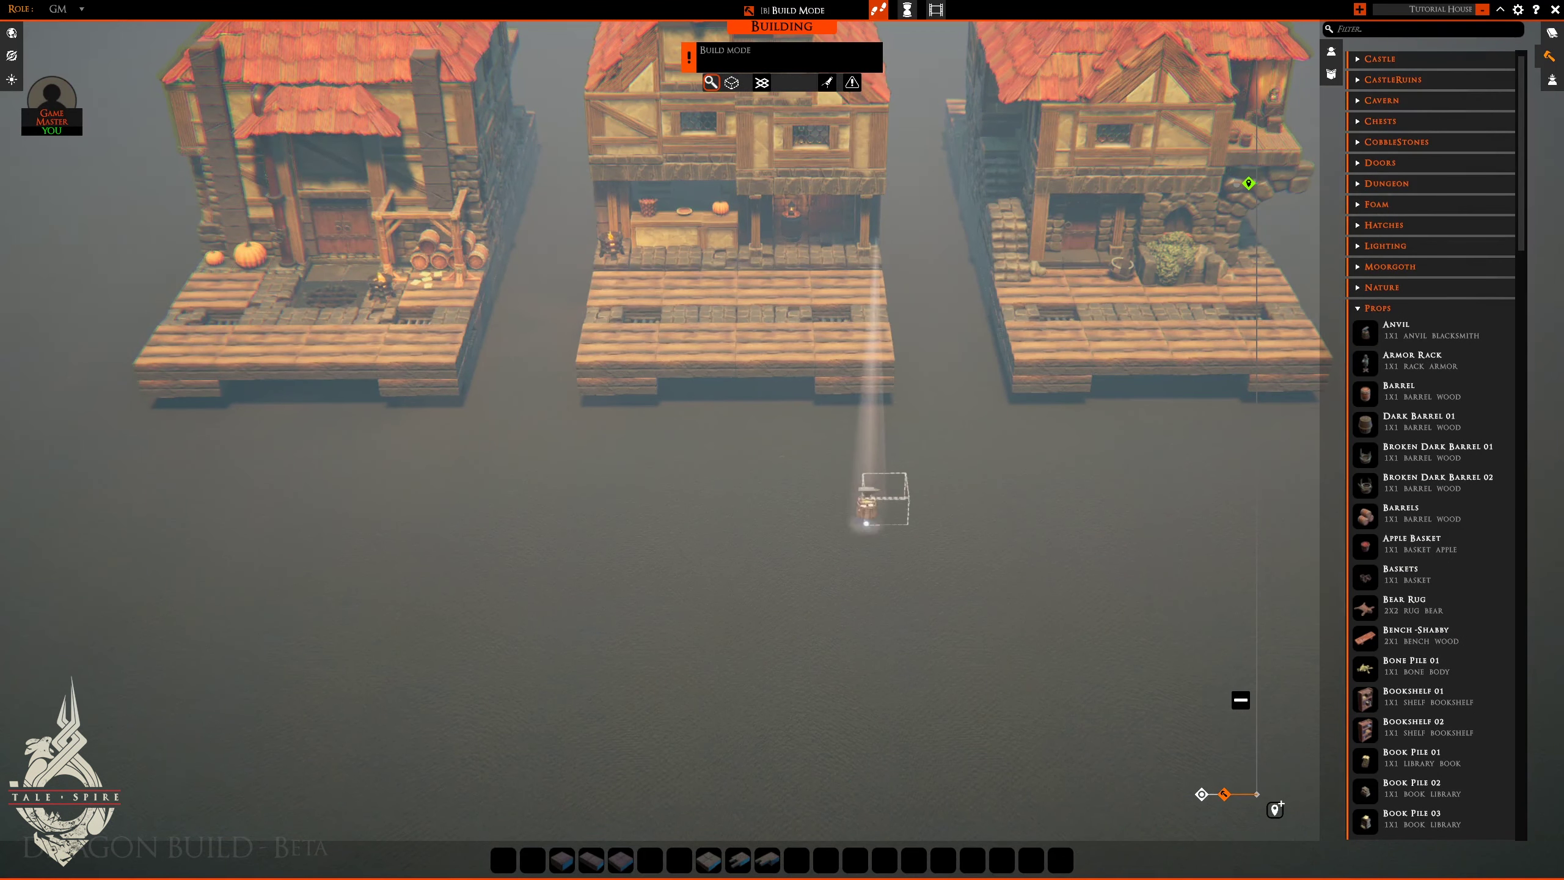
pyautogui.rightClick(716, 505)
pyautogui.press('w')
pyautogui.press('b')
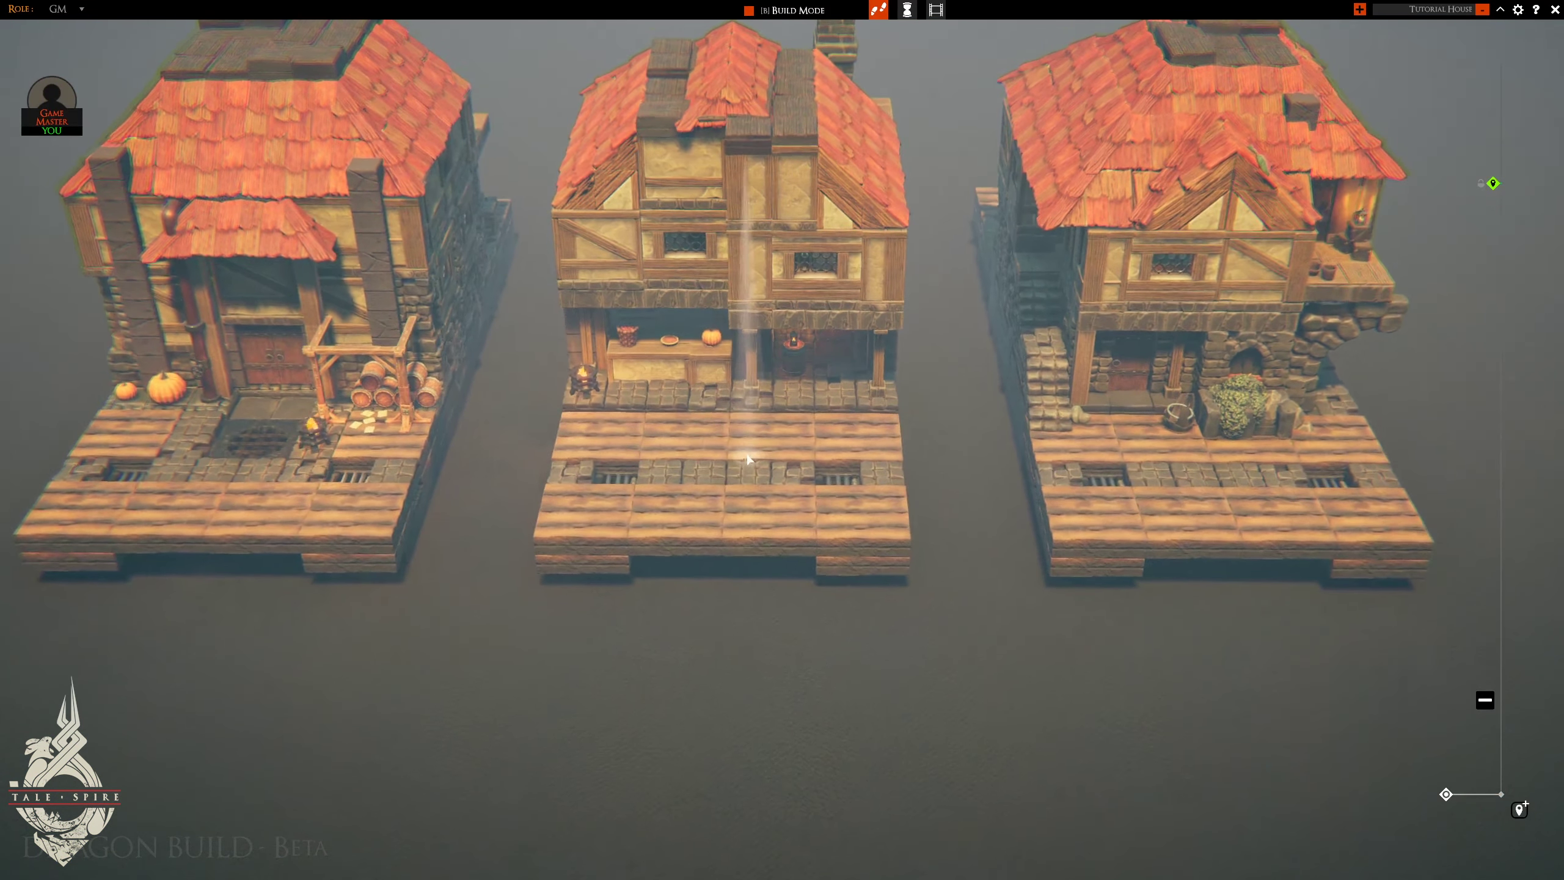
pyautogui.moveTo(748, 458); pyautogui.dragTo(800, 438)
pyautogui.scroll(3, 761, 481)
pyautogui.scroll(-5, 800, 460)
pyautogui.scroll(5, 779, 455)
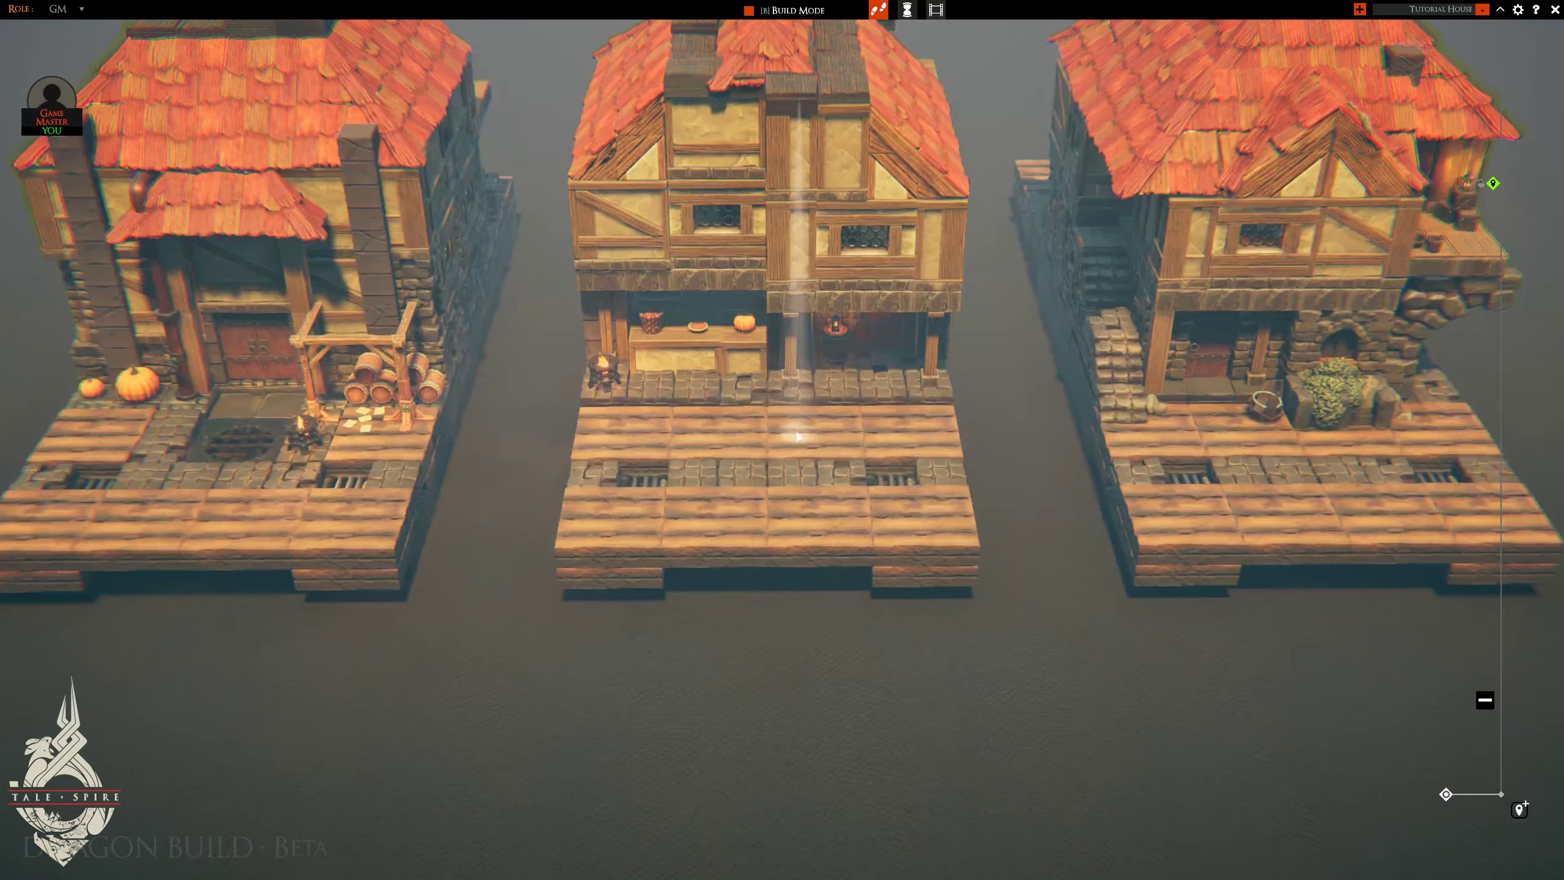
# - Show the interface panels and look through the creature library categories and the Unique Creatures list
pyautogui.press('b')
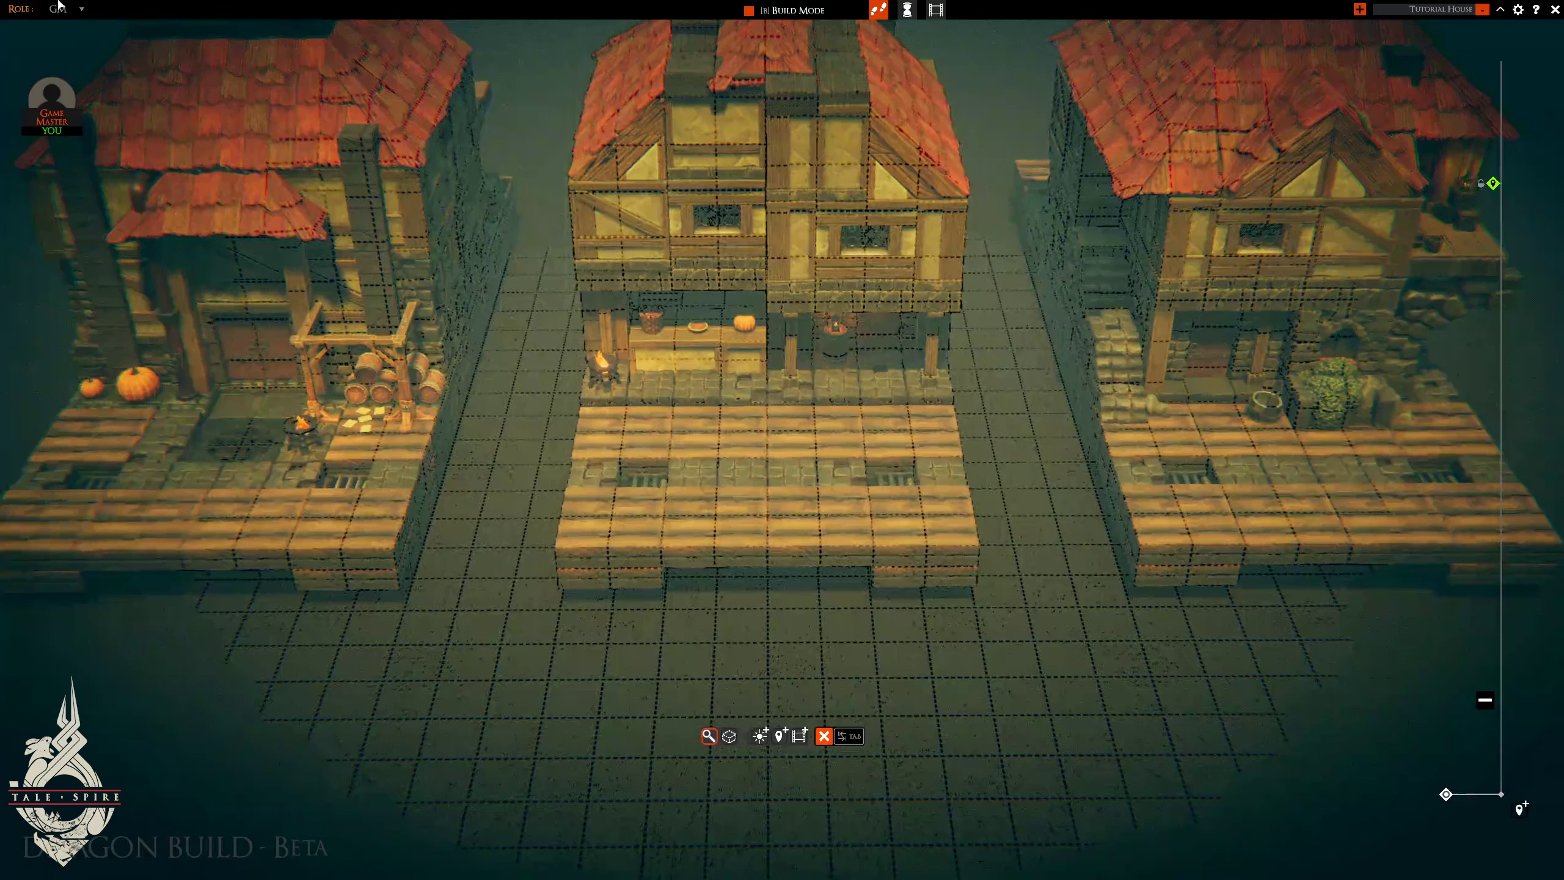
pyautogui.moveTo(565, 498); pyautogui.dragTo(963, 434)
pyautogui.press('Tab')
pyautogui.click(1331, 53)
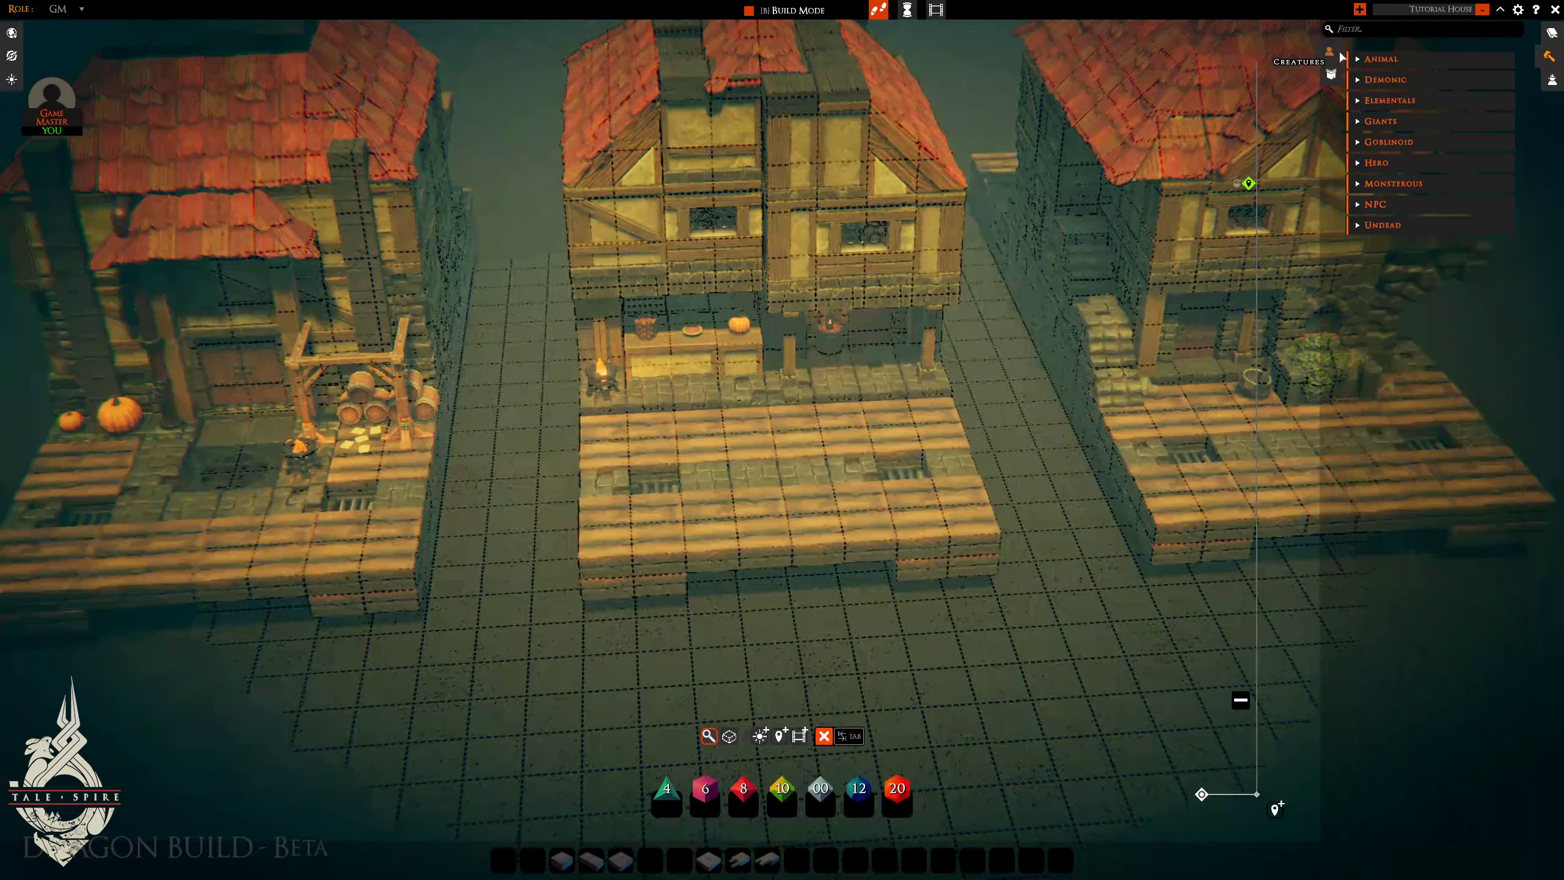
pyautogui.click(1554, 83)
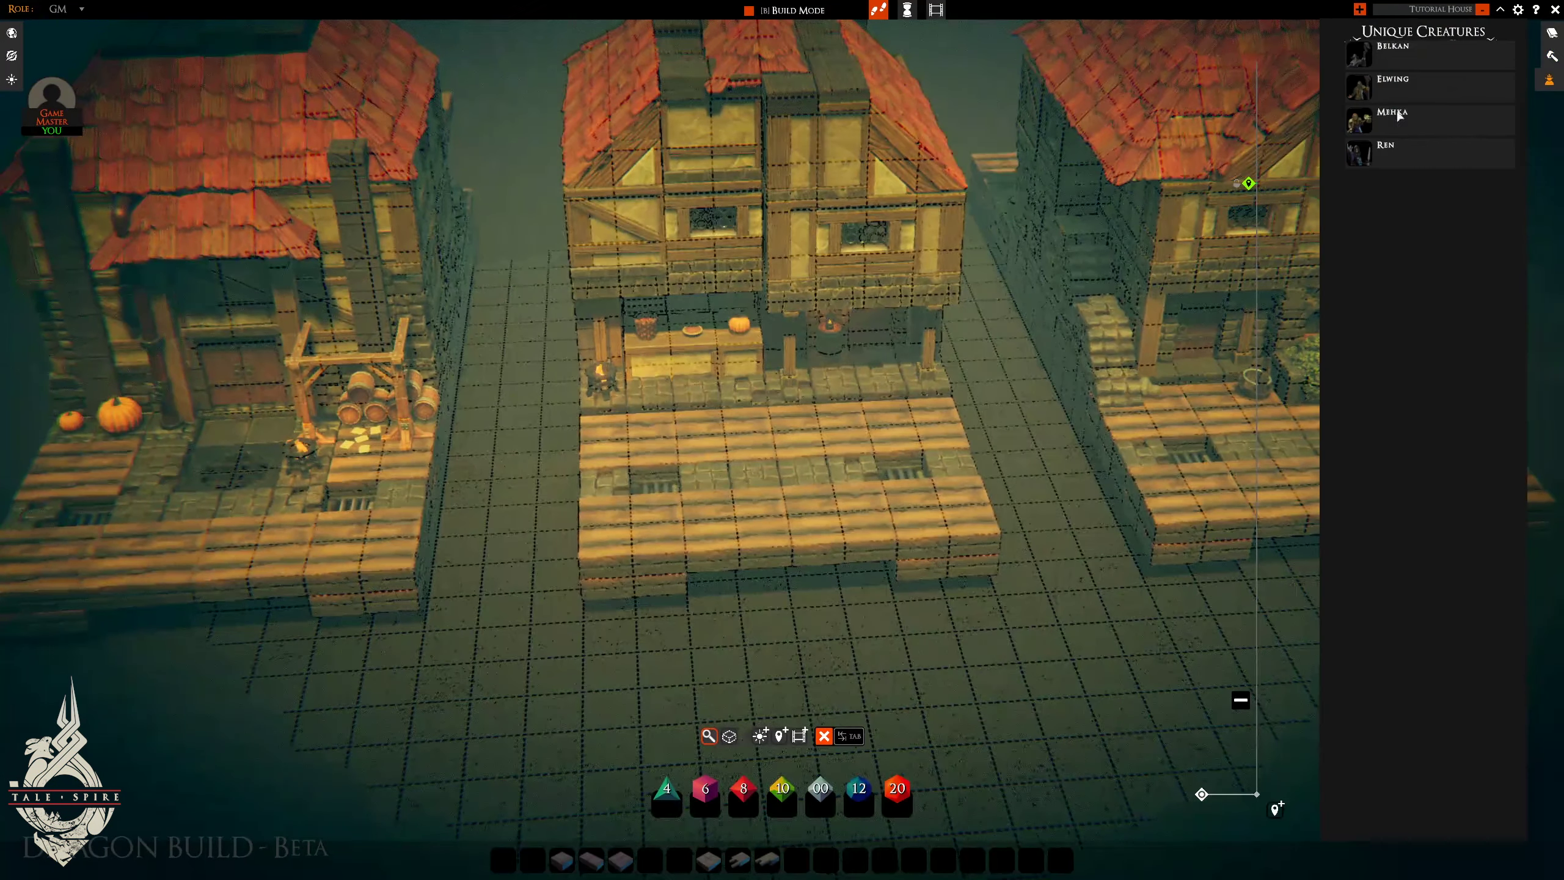
pyautogui.click(1552, 55)
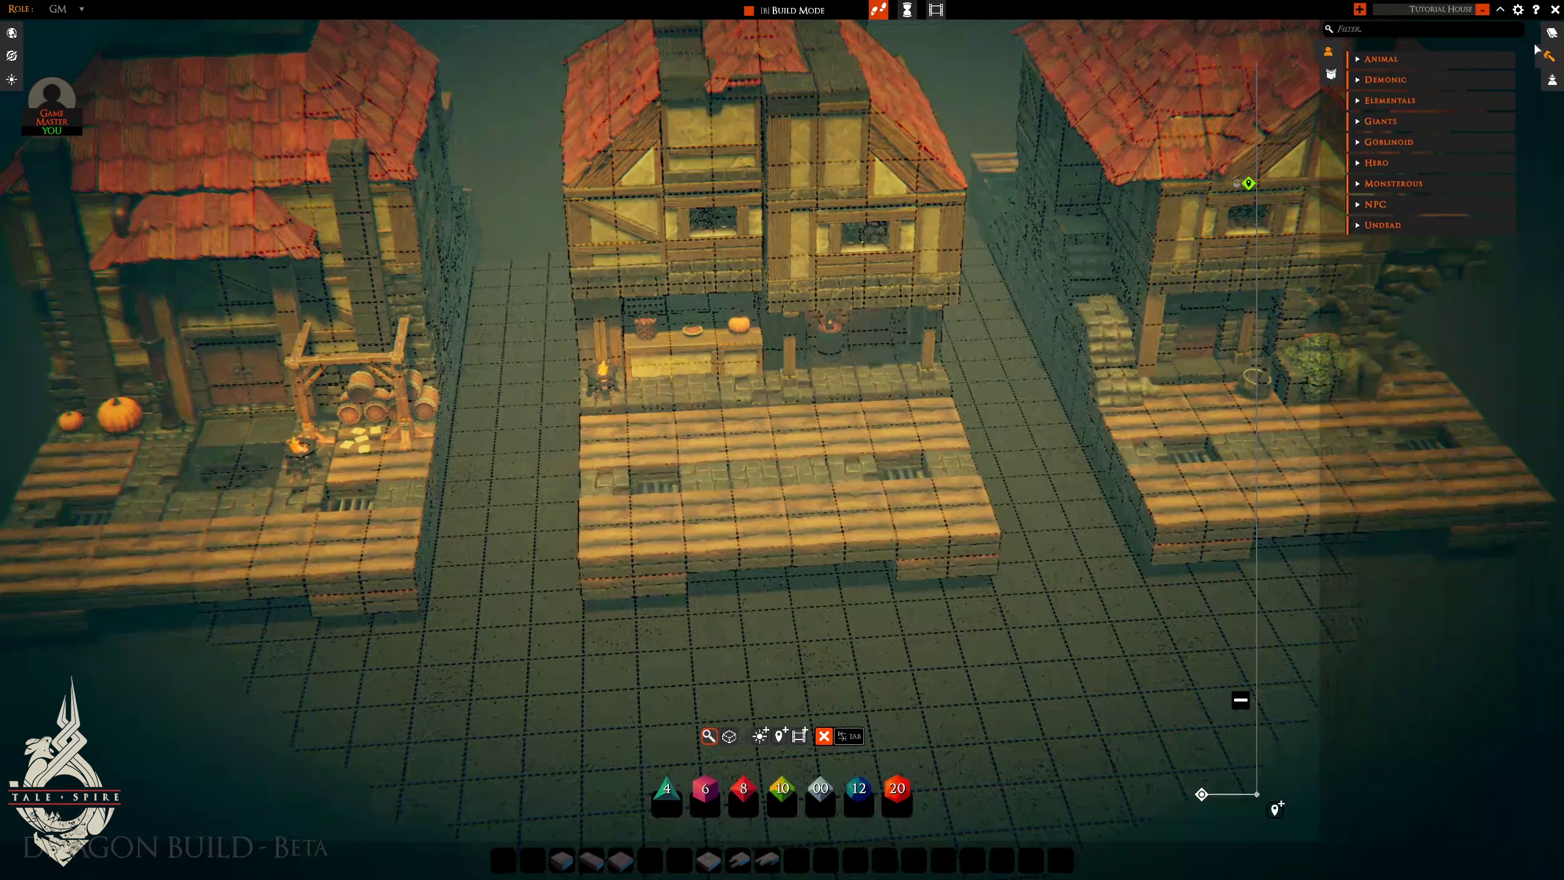
# - Expand the NPC creatures and place the "Blacksmith, Jaded" miniature on the wooden deck in front of the middle house
pyautogui.click(1328, 76)
pyautogui.click(1331, 51)
pyautogui.click(1356, 205)
pyautogui.click(1367, 229)
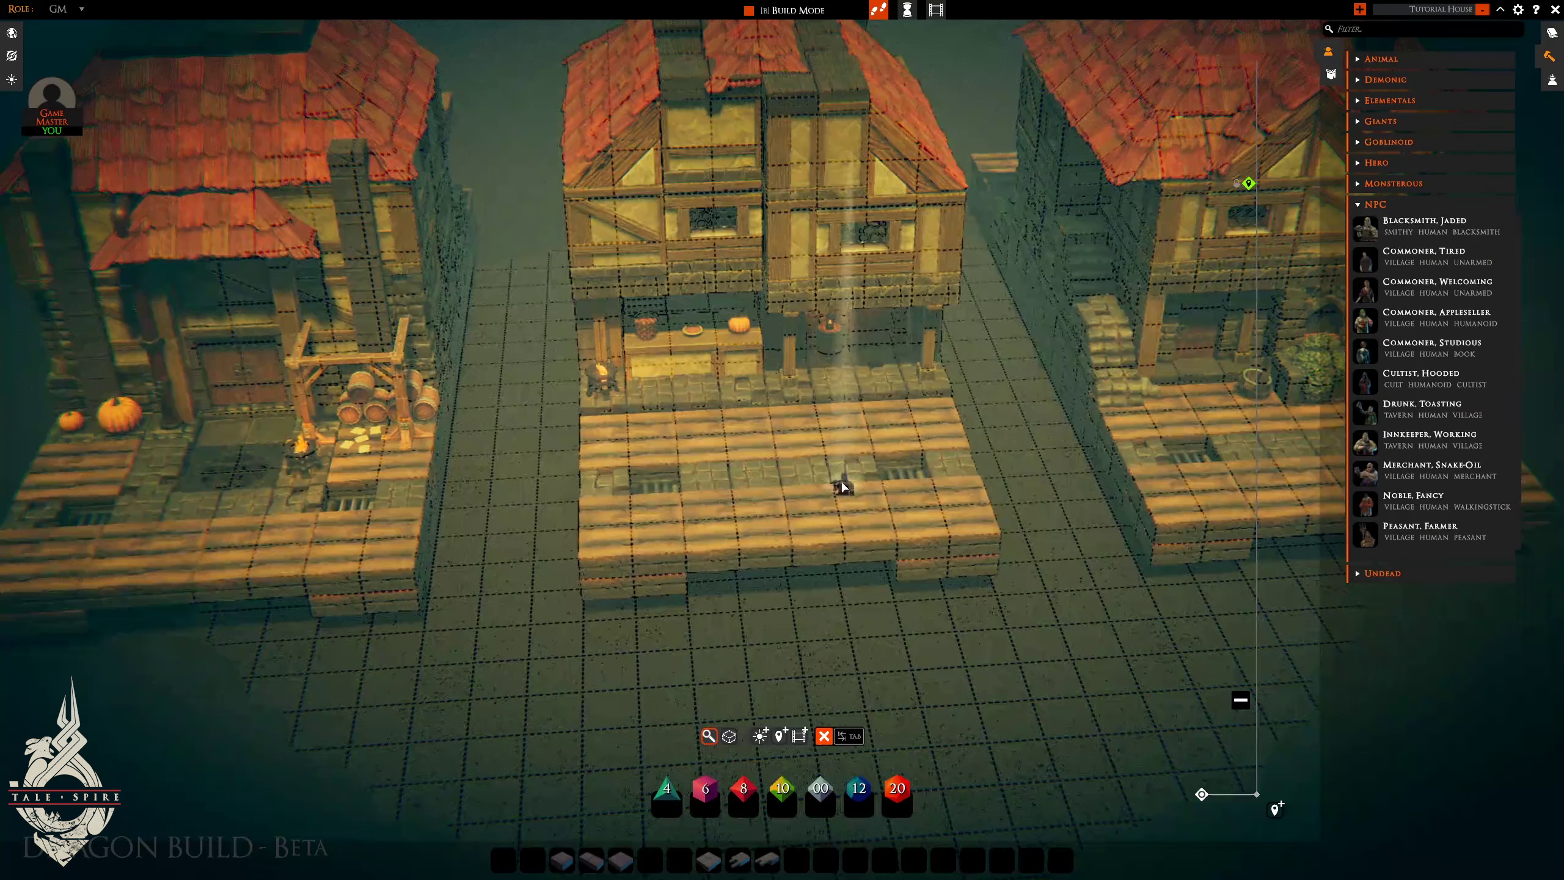
pyautogui.click(1373, 238)
pyautogui.click(771, 481)
pyautogui.scroll(5, 900, 471)
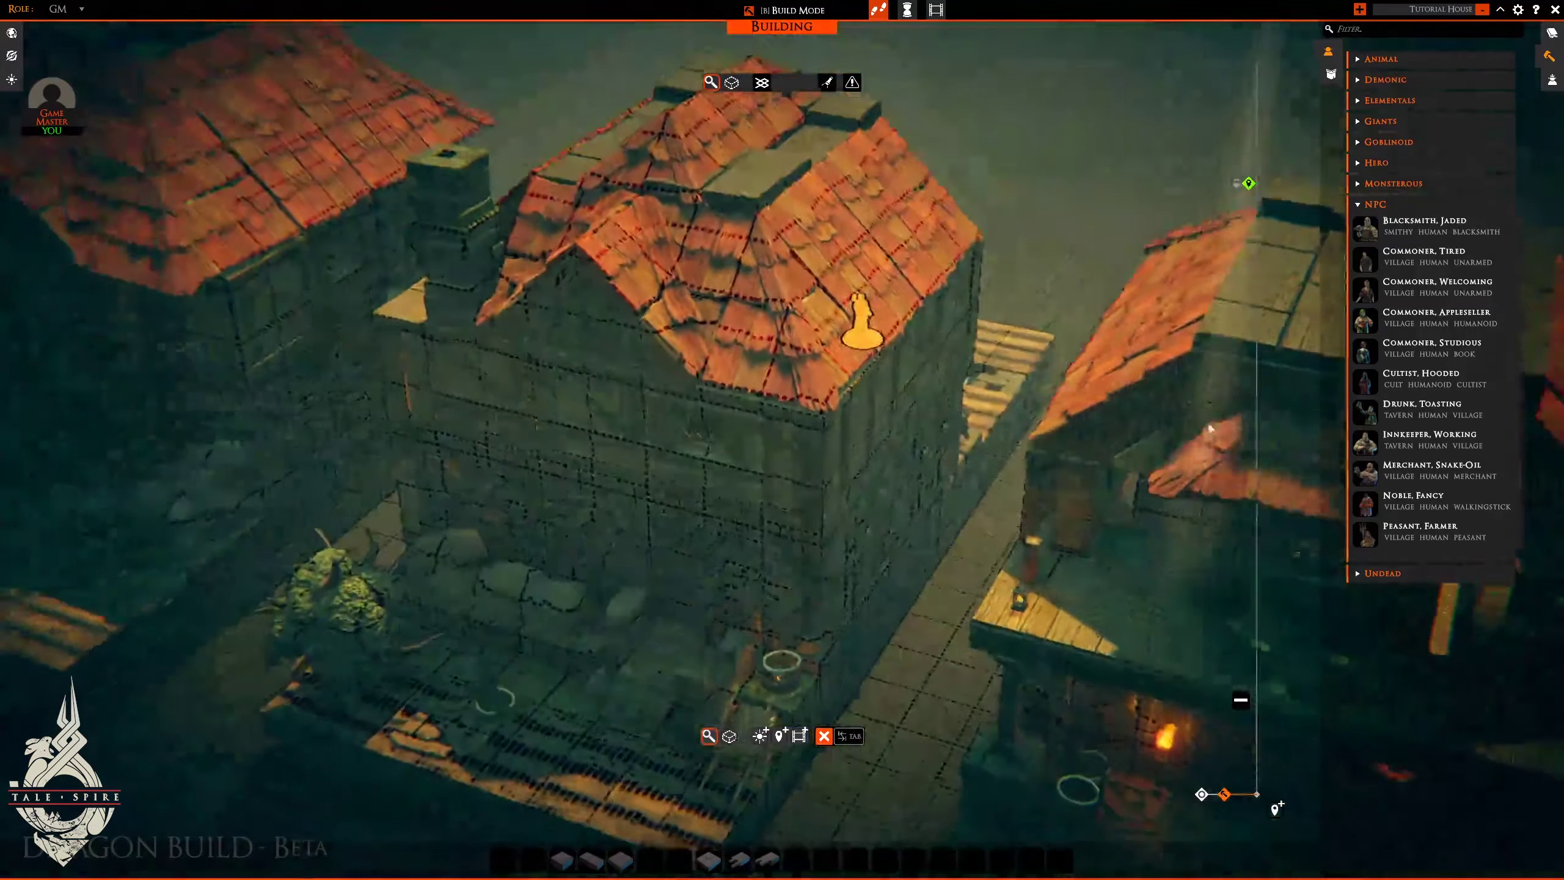
pyautogui.press('d')
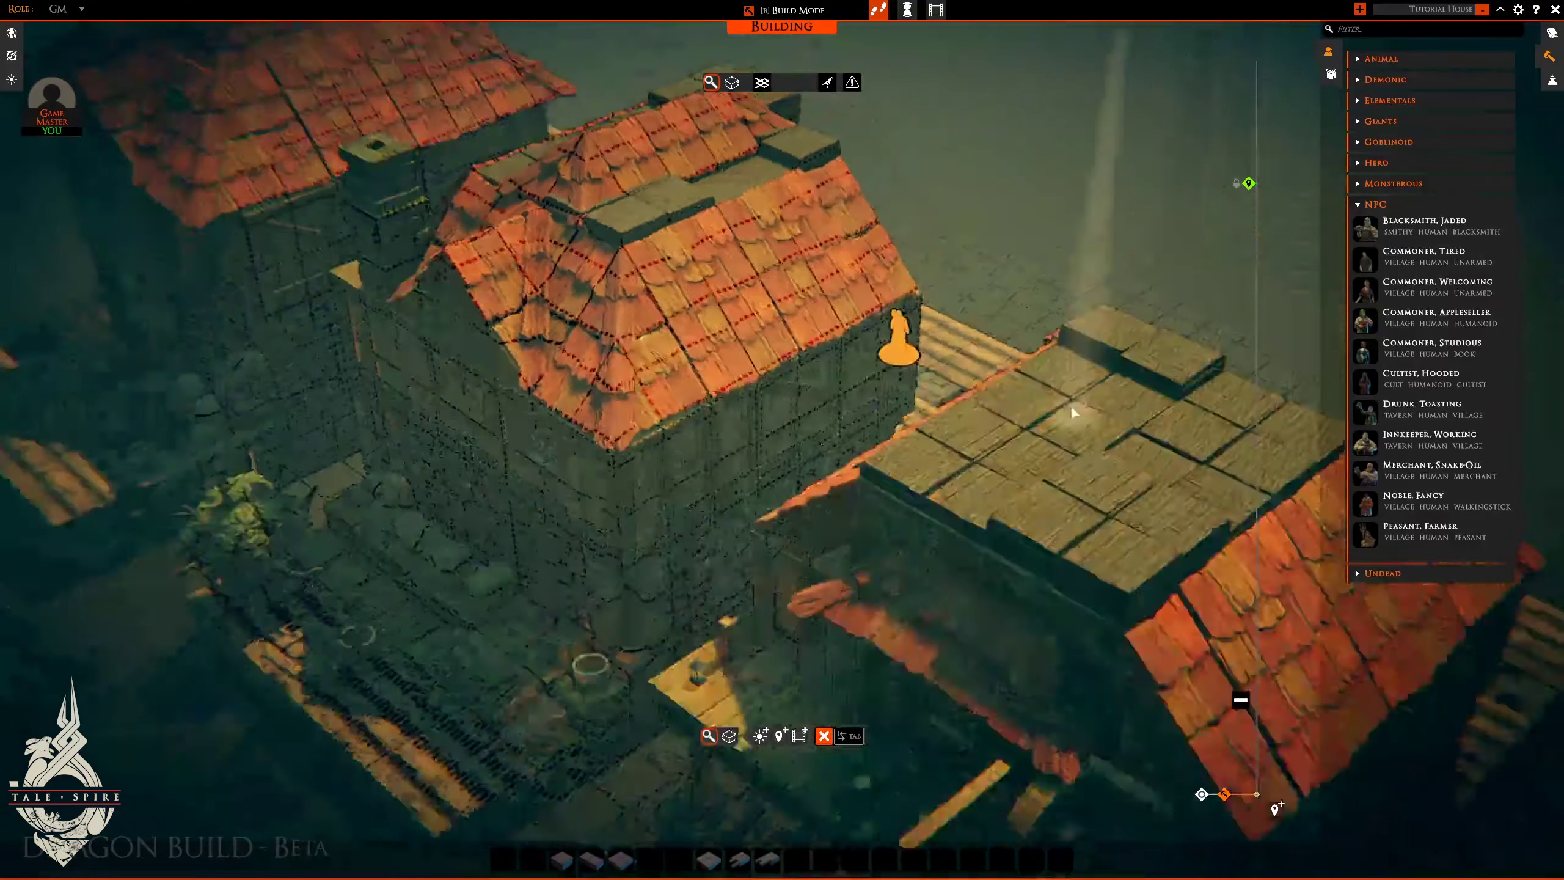
pyautogui.press('e')
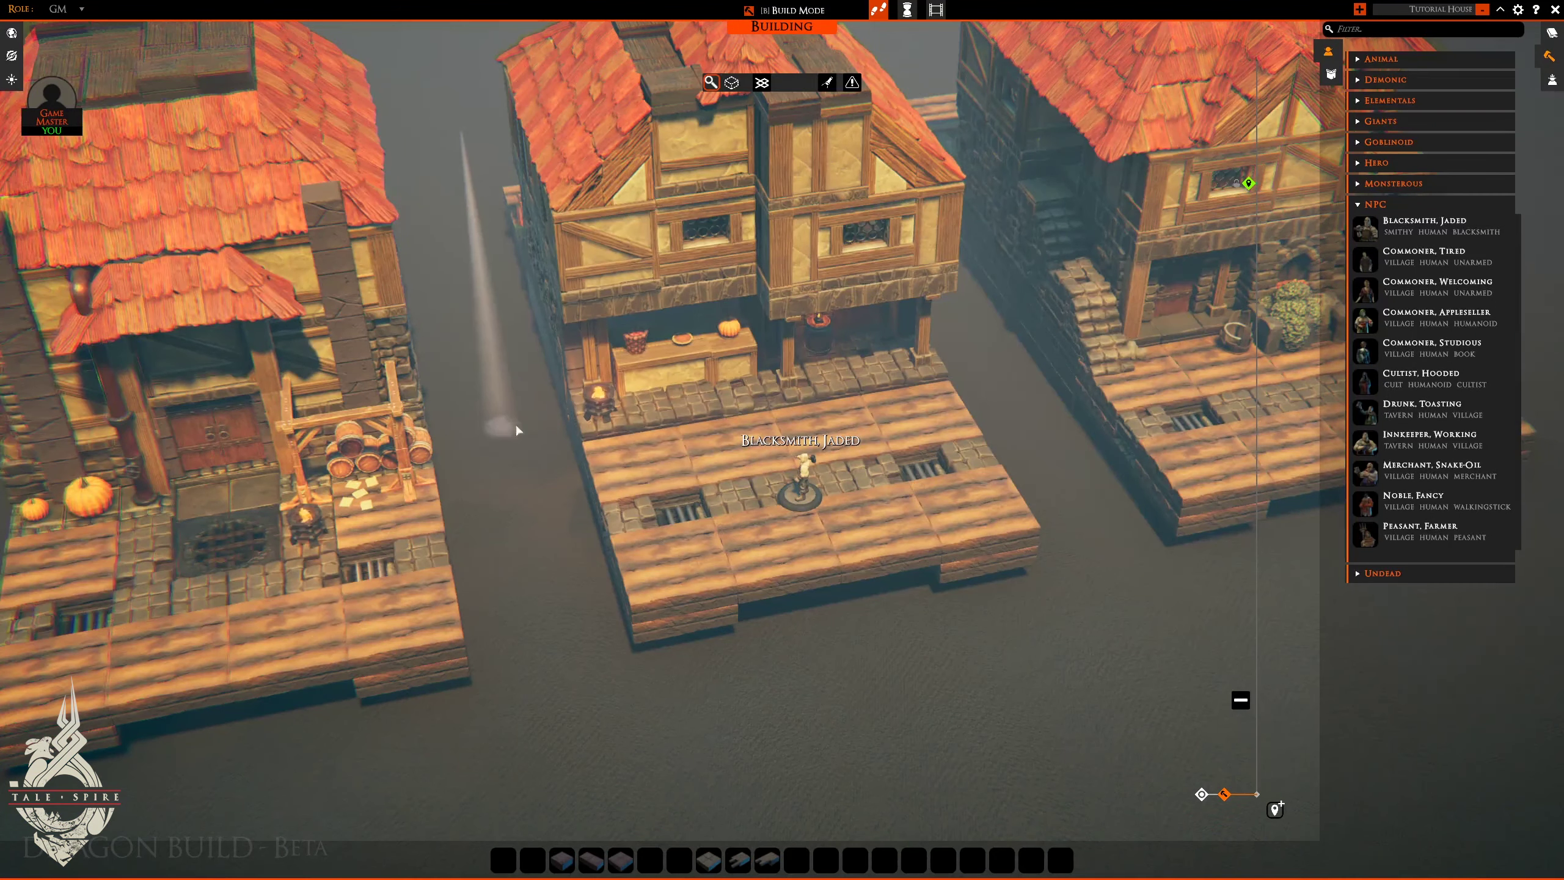
# - Leave build mode and switch to the Player role to view the houses as a player
pyautogui.moveTo(936, 510); pyautogui.dragTo(889, 463)
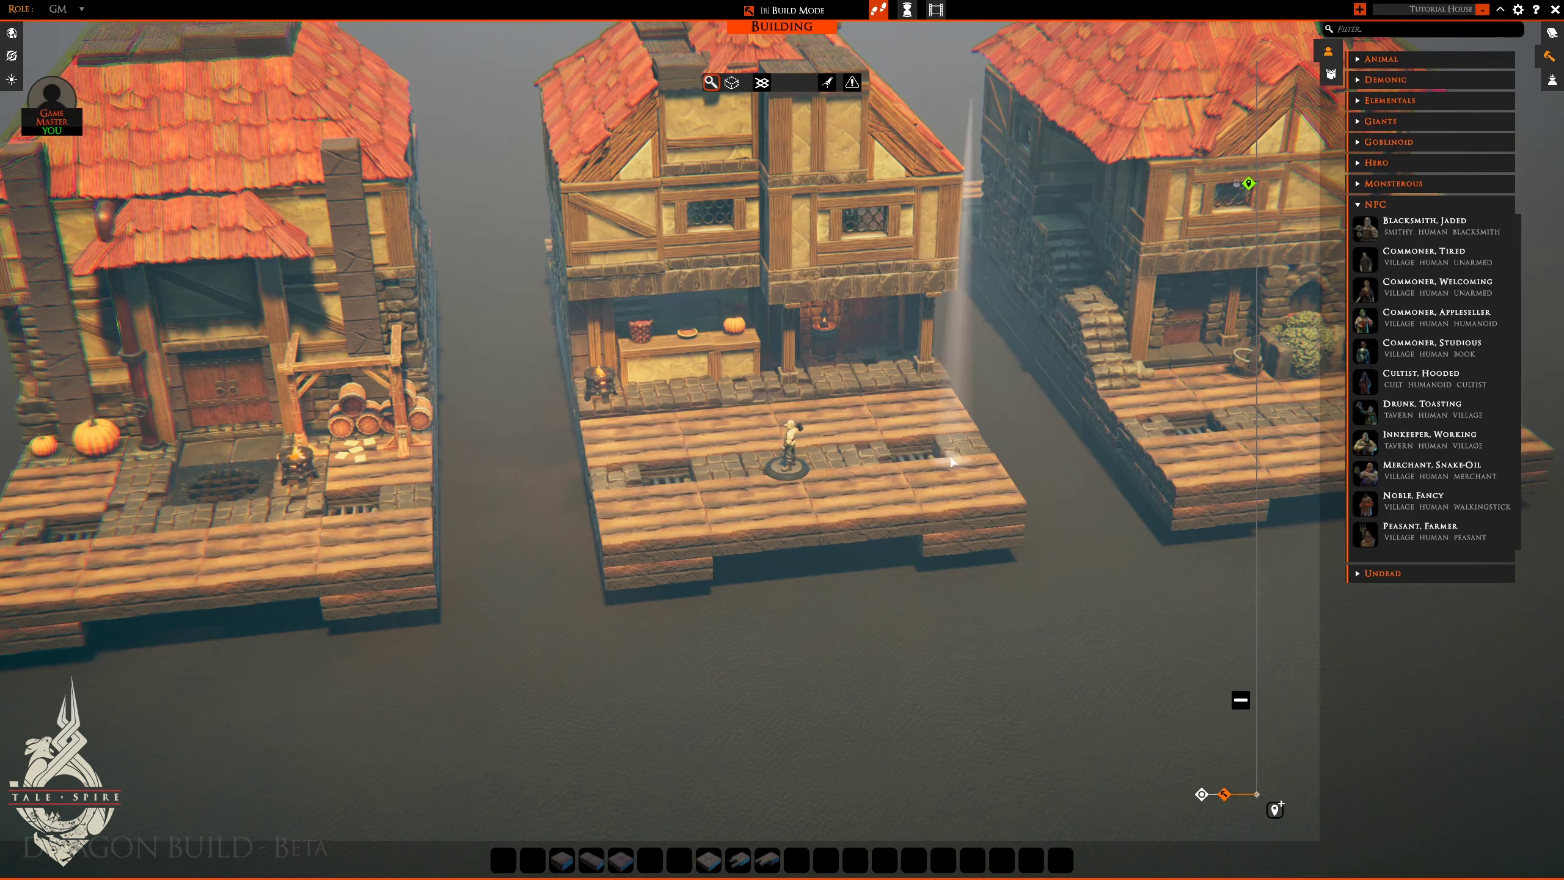
pyautogui.press('b')
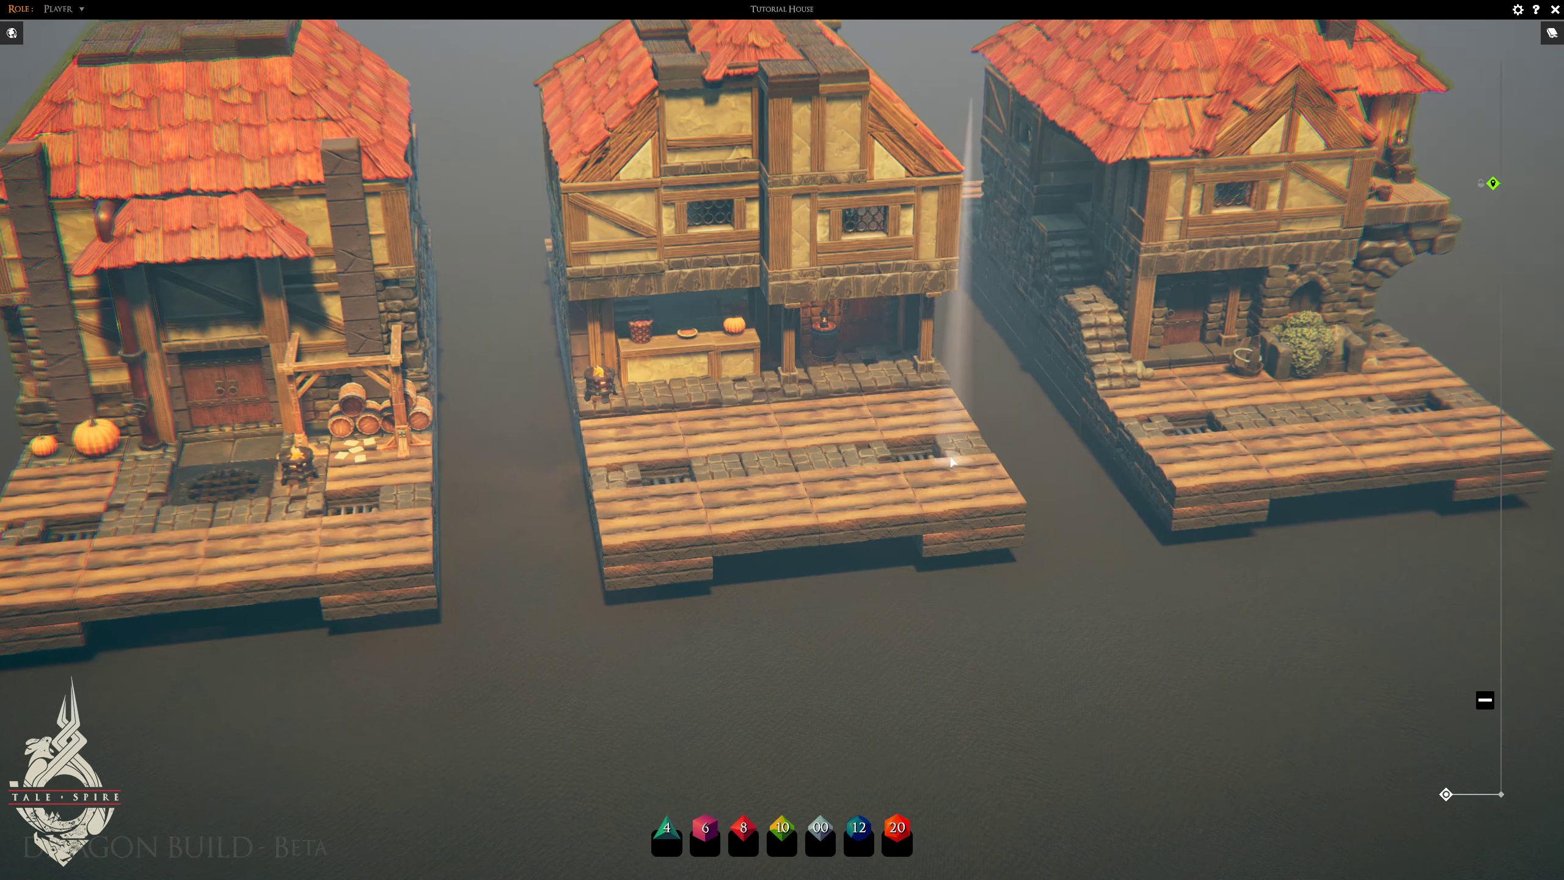
# - Return to the GM role and grant yourself Player Permission for the "Blacksmith, Jaded" miniature in front of the middle house
pyautogui.hotkey('ctrl', 'g')
pyautogui.rightClick(786, 459)
pyautogui.click(764, 512)
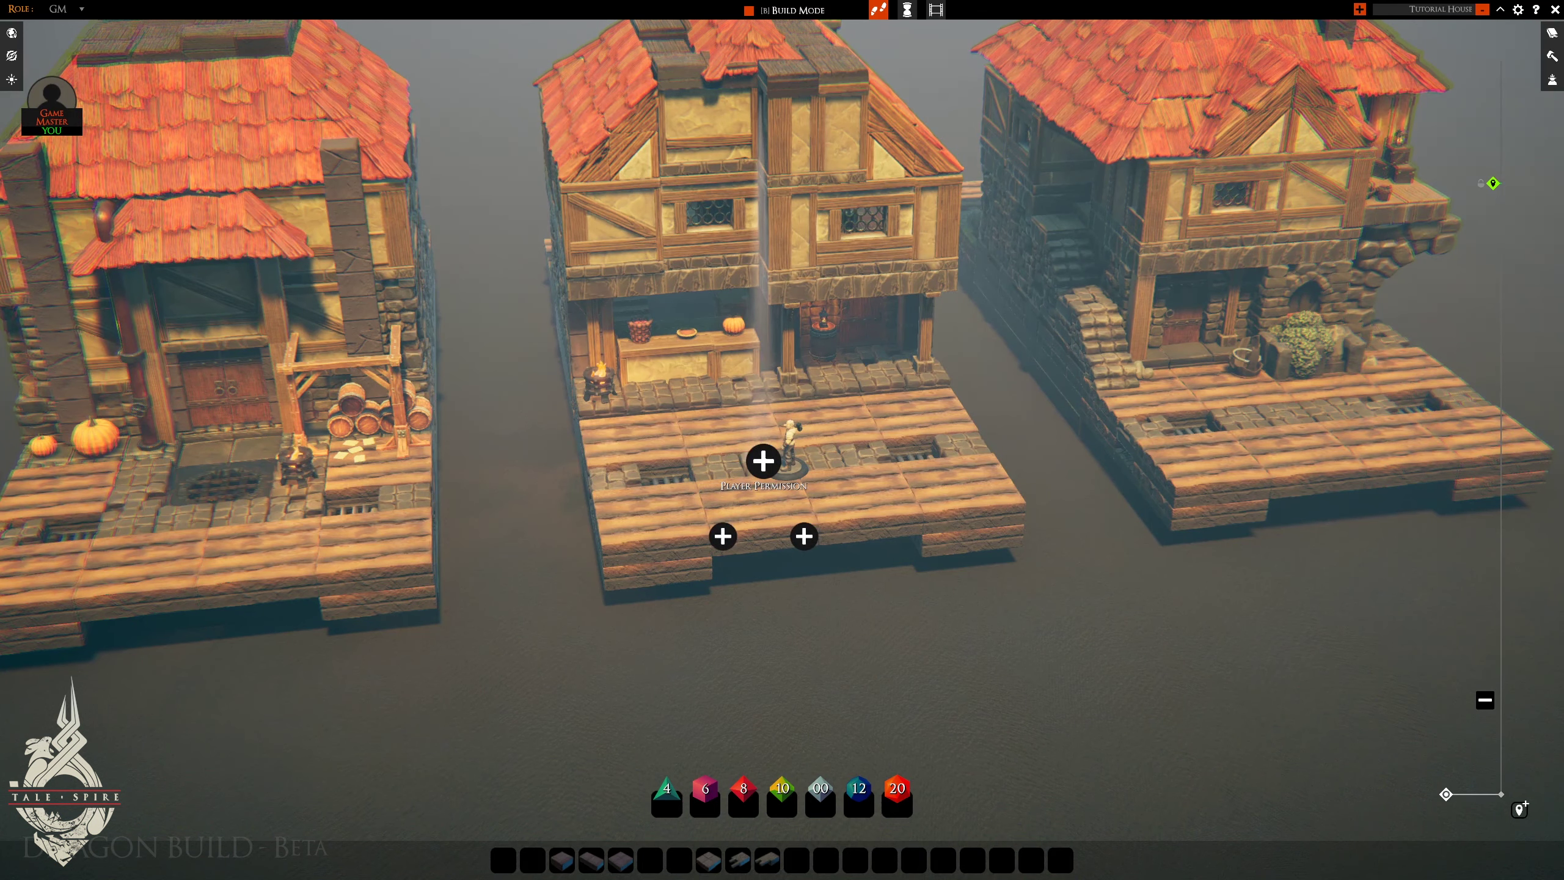
pyautogui.click(764, 466)
pyautogui.click(814, 438)
pyautogui.click(888, 465)
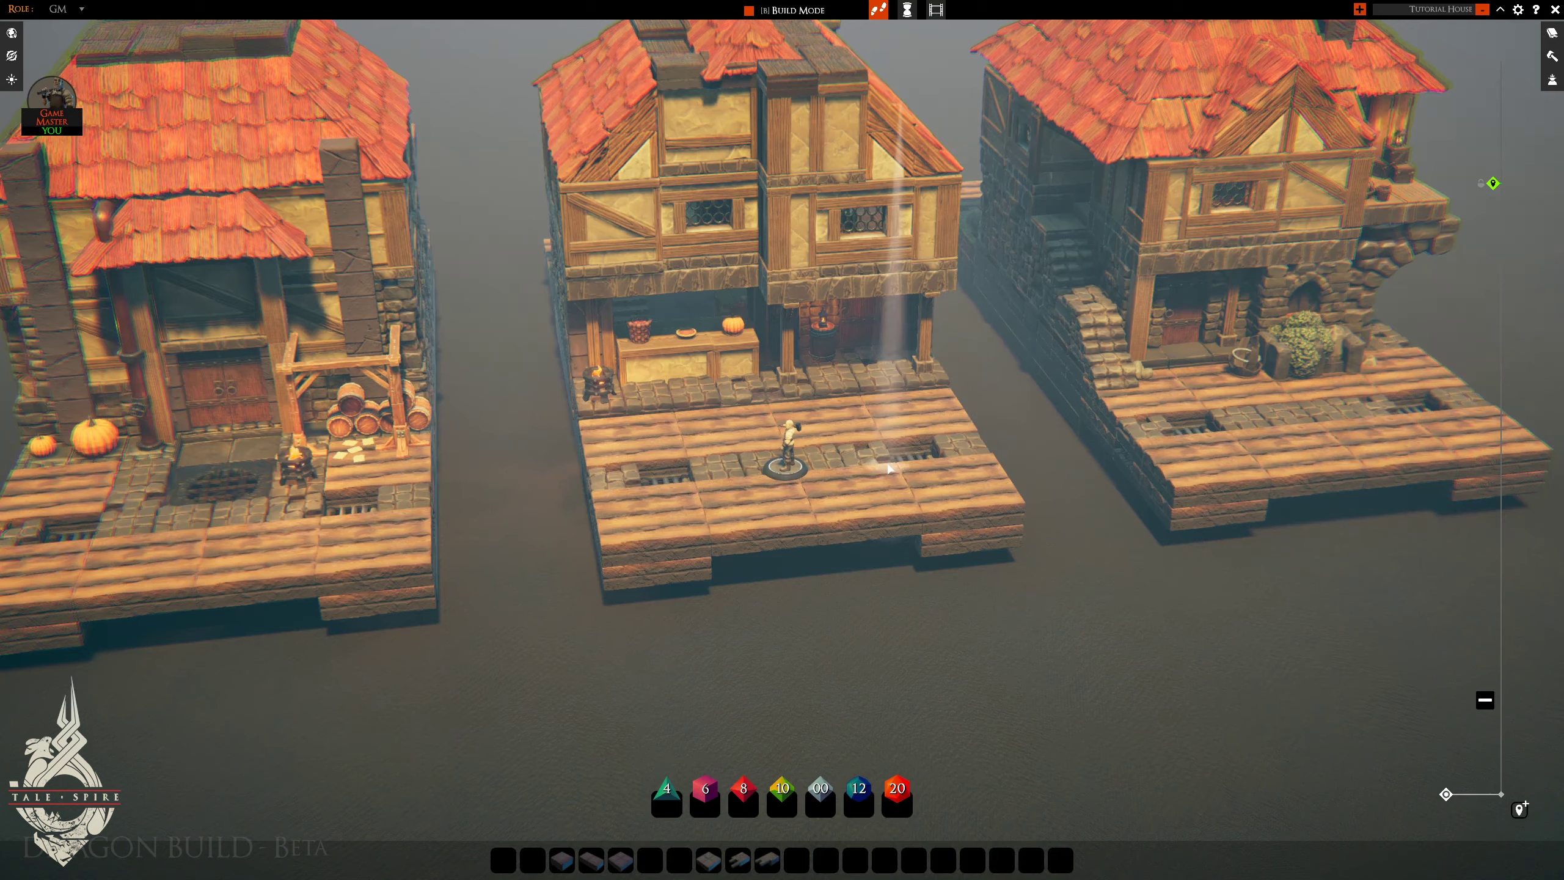
# - Switch to the Player role and inspect the blacksmith miniature on the deck up close from different angles
pyautogui.hotkey('ctrl', 'g')
pyautogui.moveTo(764, 588); pyautogui.dragTo(1004, 384)
pyautogui.scroll(3, 1004, 384)
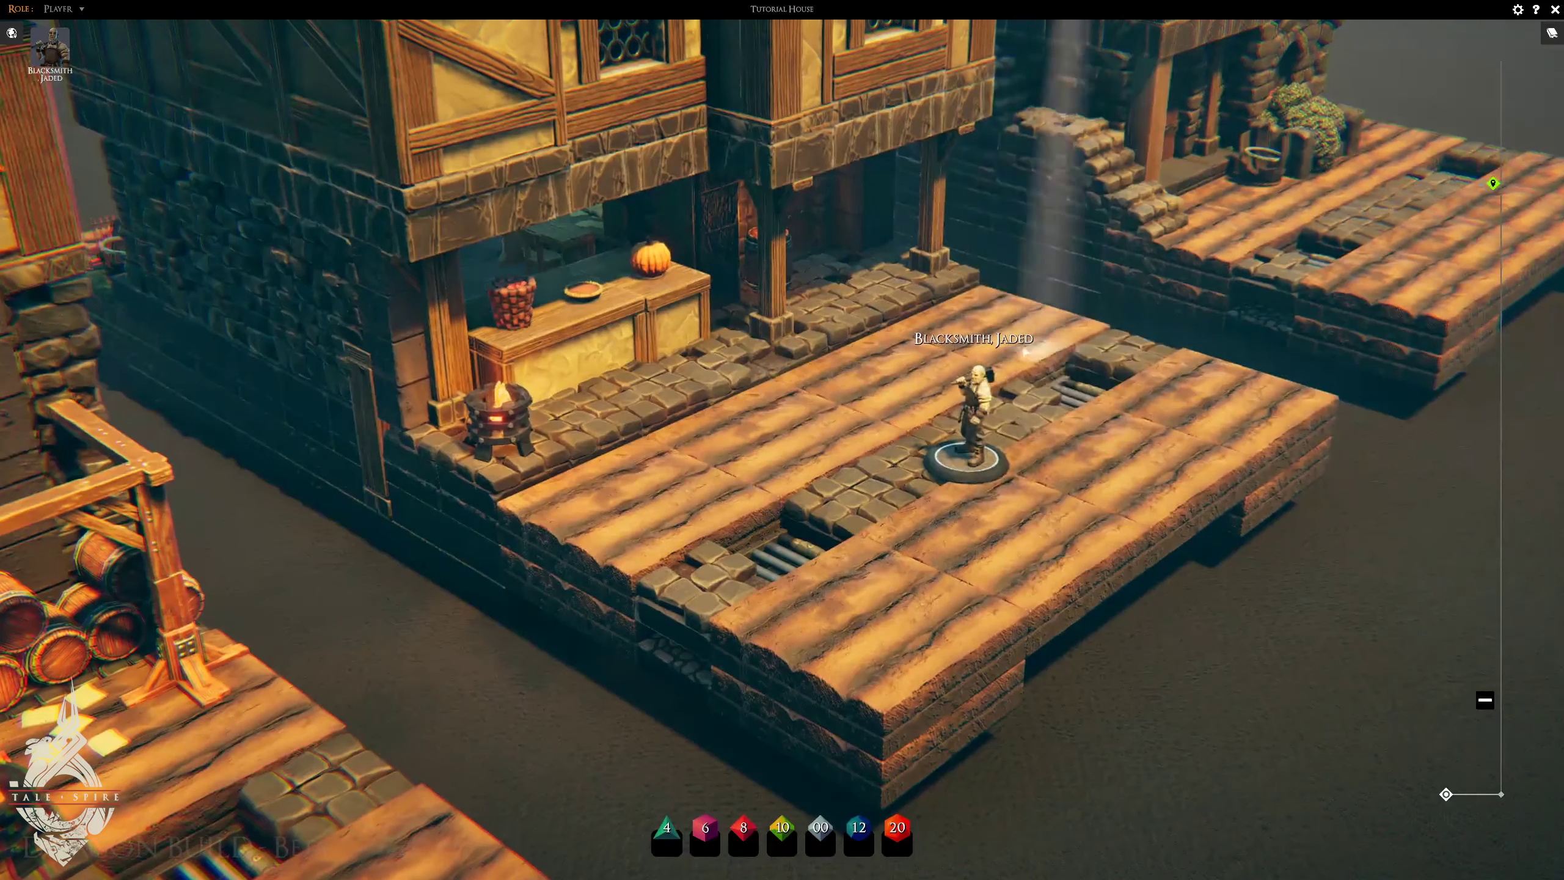
pyautogui.scroll(-5, 1053, 425)
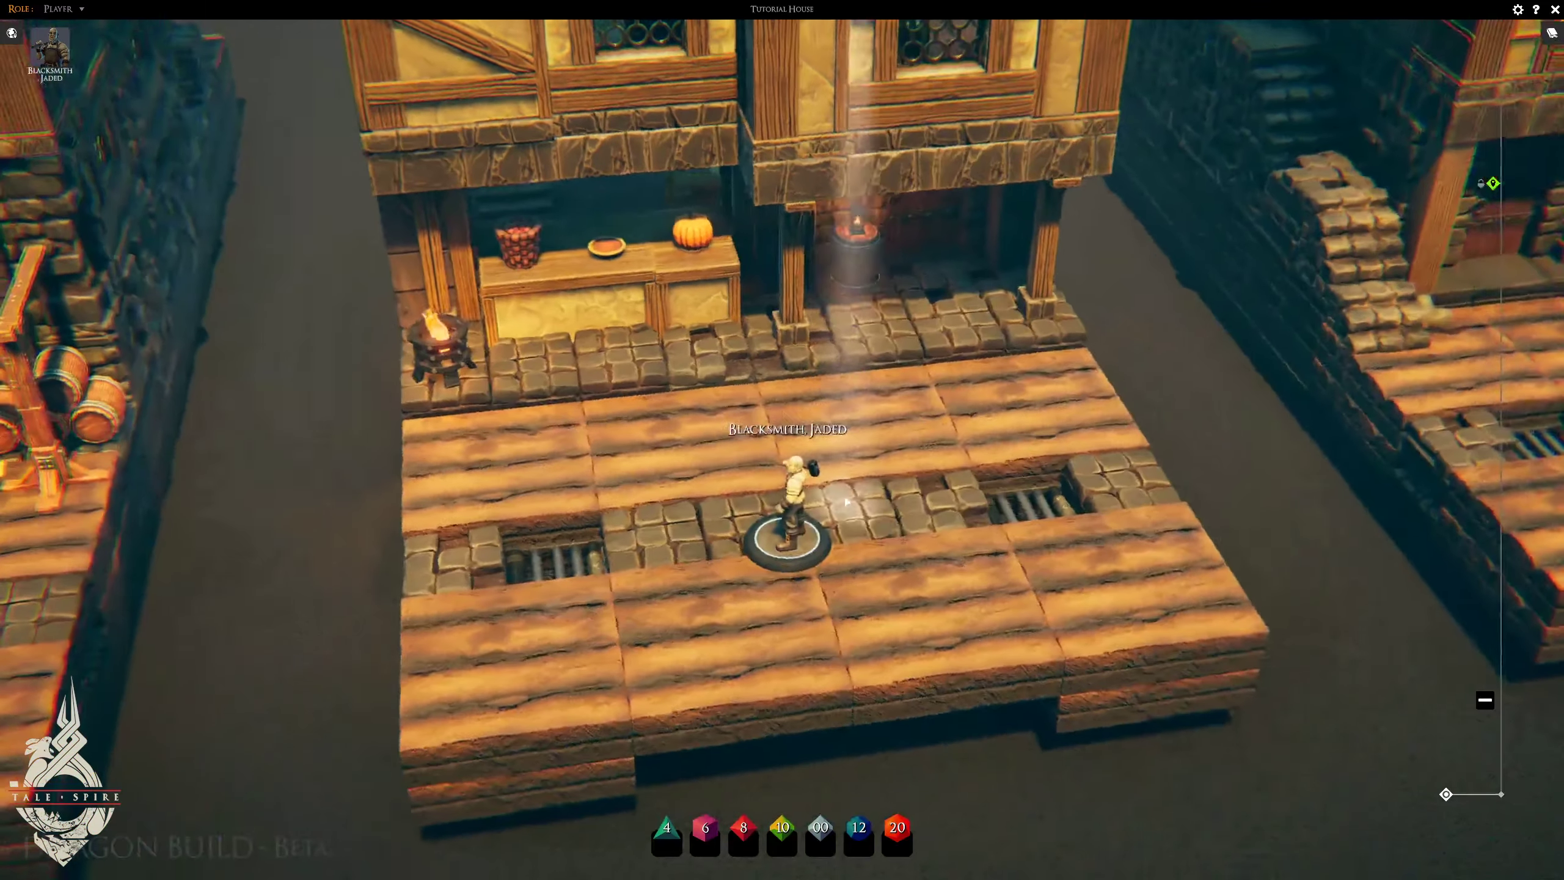